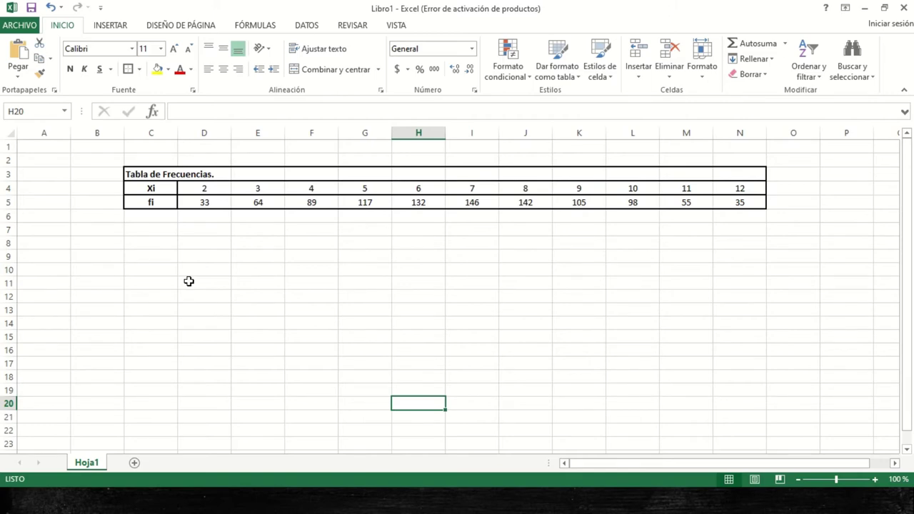
Total the fi frequencies in cell O5 with the formula =SUMA(D5:N5)
left_click(162, 230)
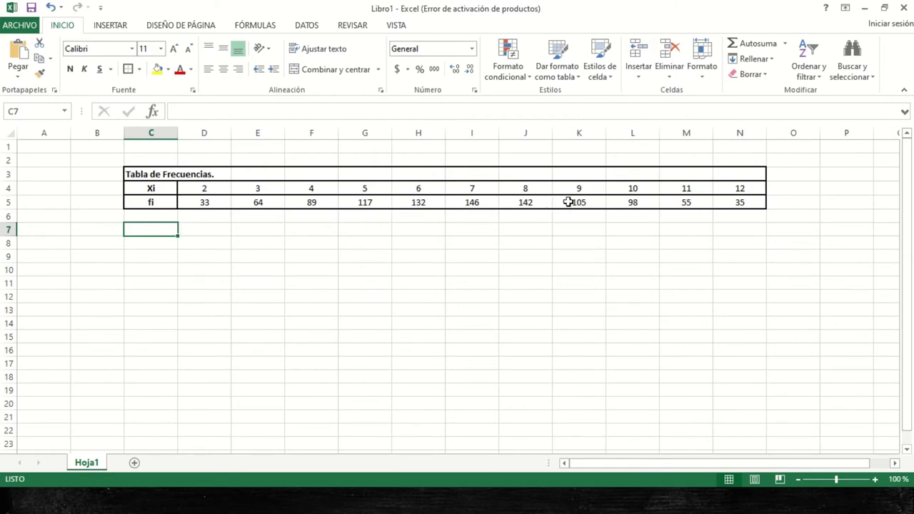
left_click(796, 205)
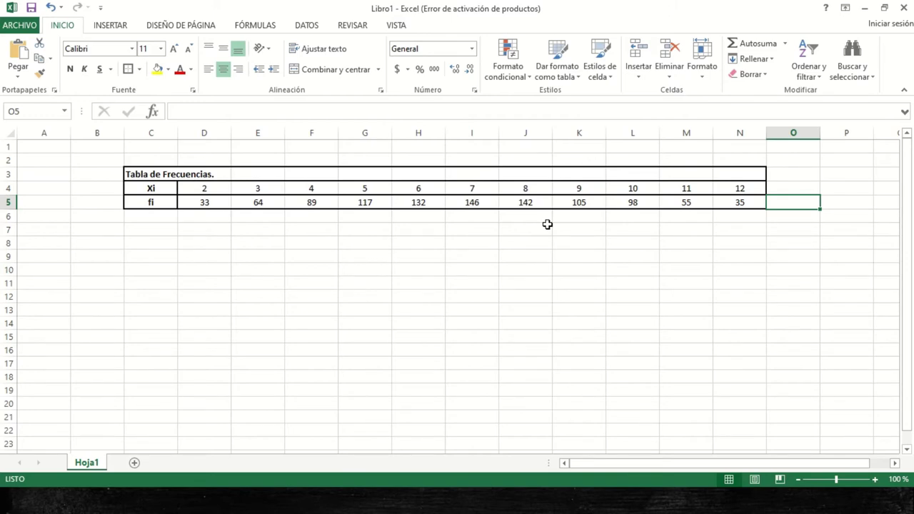
type("=")
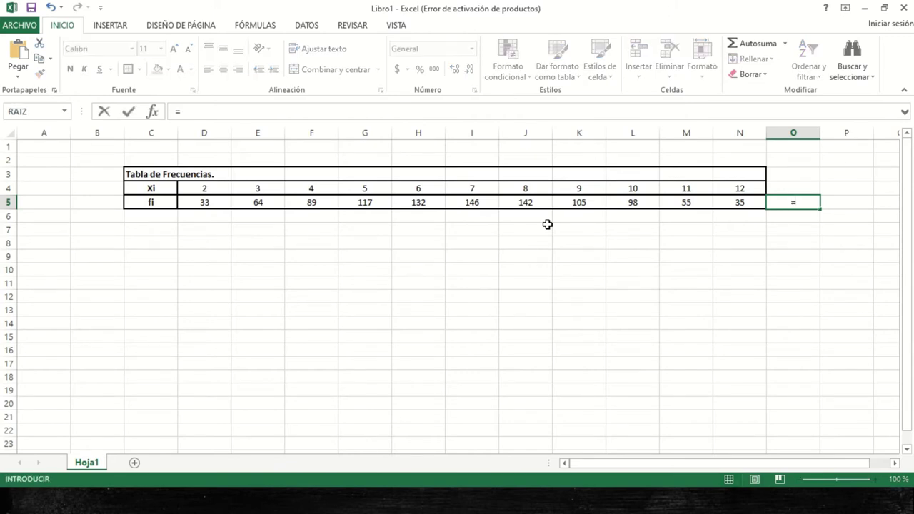
type("SUMA")
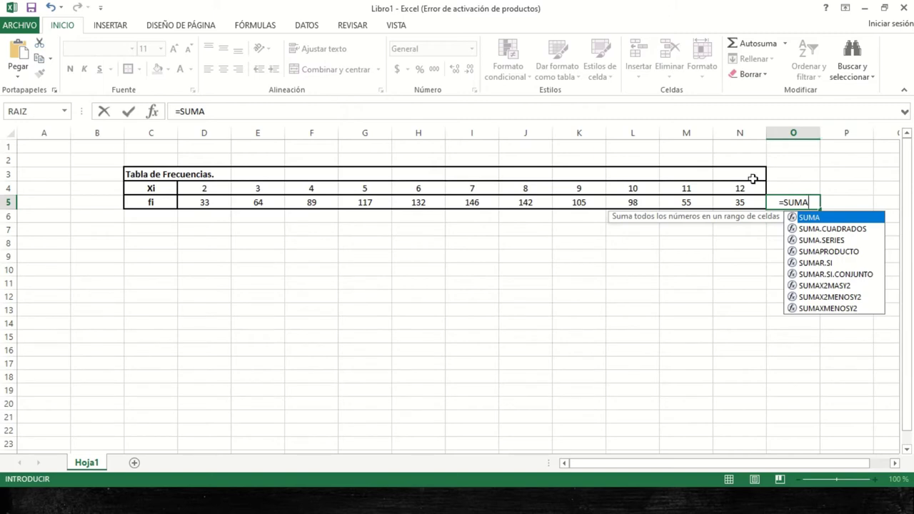
double_click(807, 217)
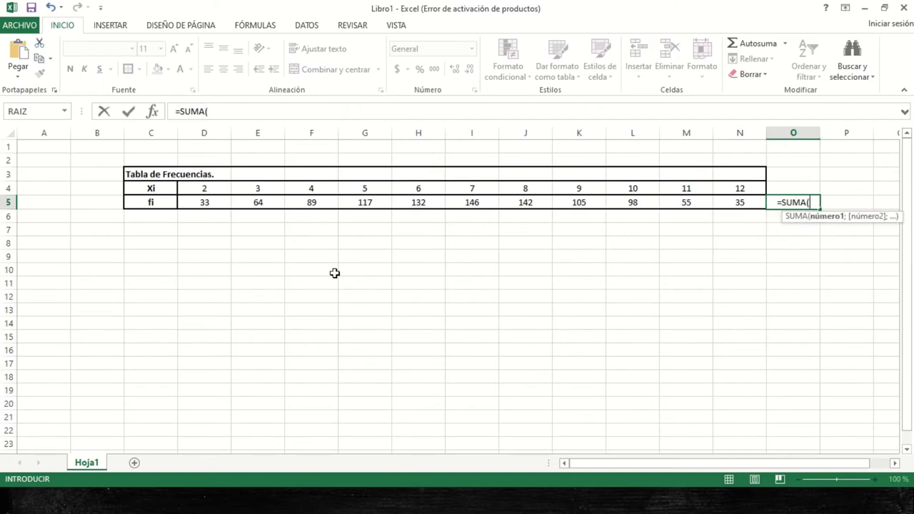
left_click_drag(205, 207, 740, 205)
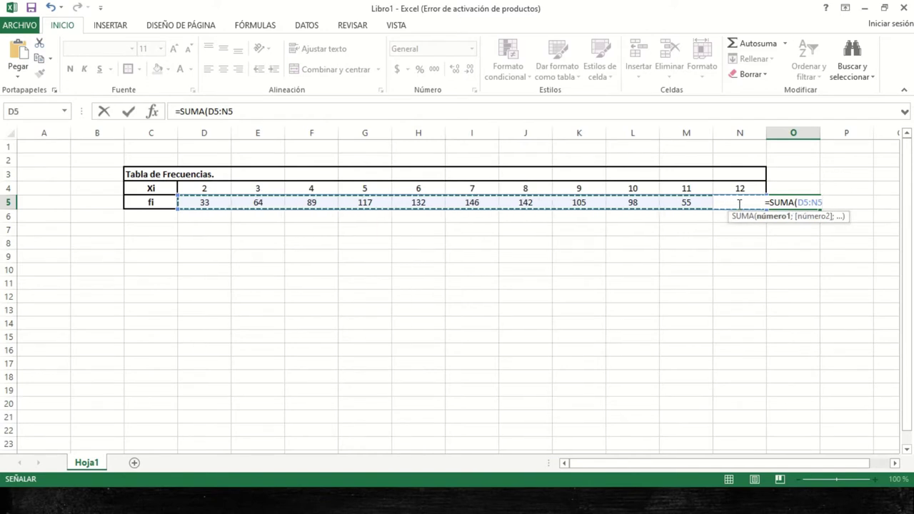
type(")")
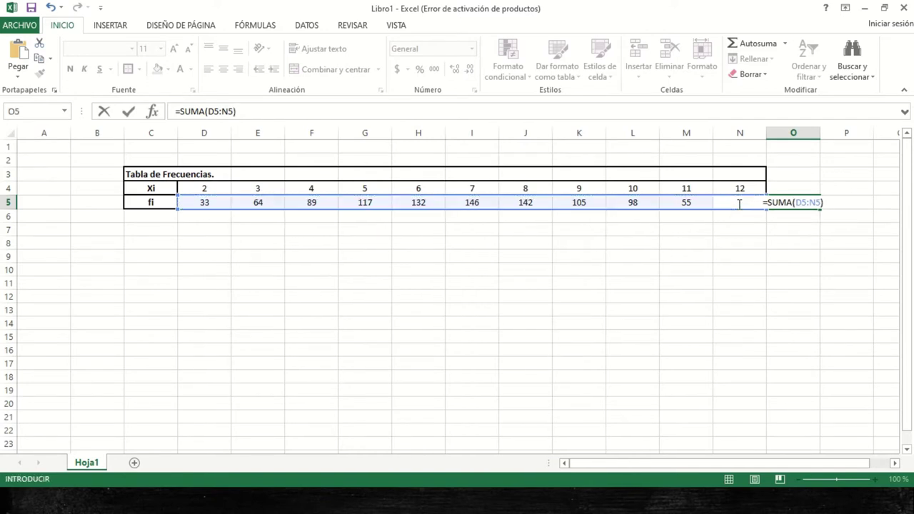
key("Return")
key("Up")
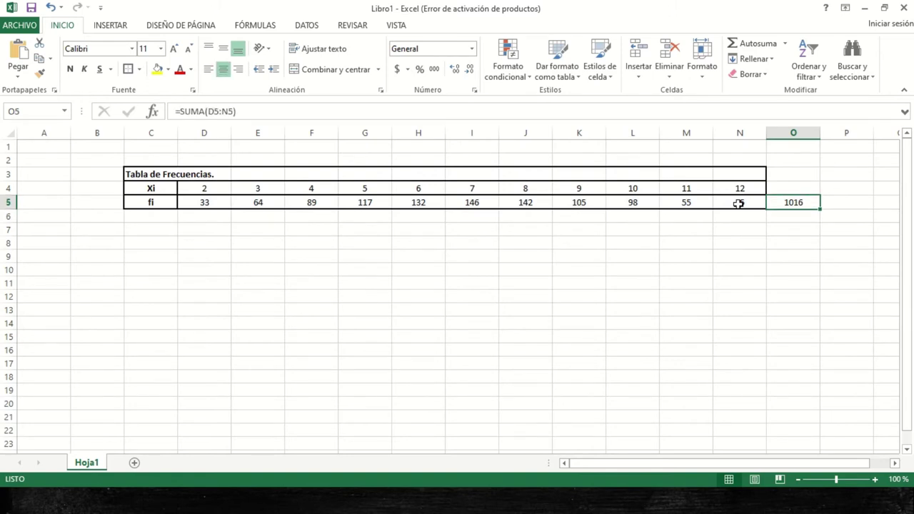
Enter the title "Función de Probabilidad." in cell C7, below the frequency table
key("Down")
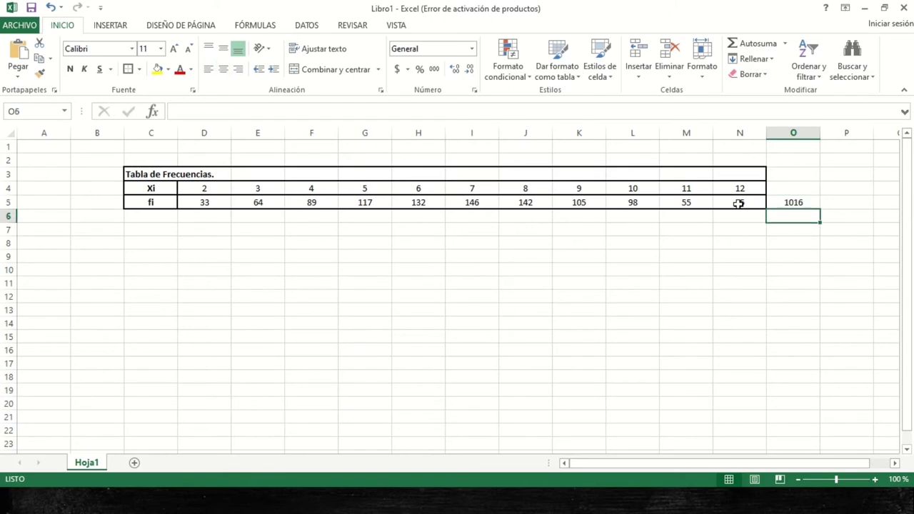
key("Down")
key("Left")
key("Left")
key("Left")
key("Left")
key("Left")
key("Left")
key("Left")
key("Left")
key("Left")
key("Left")
key("Left")
key("Left")
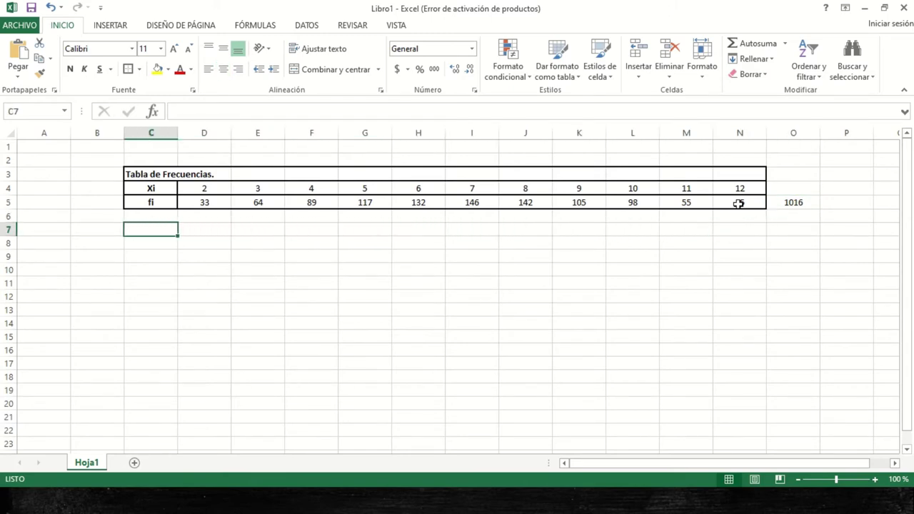
type("Fu")
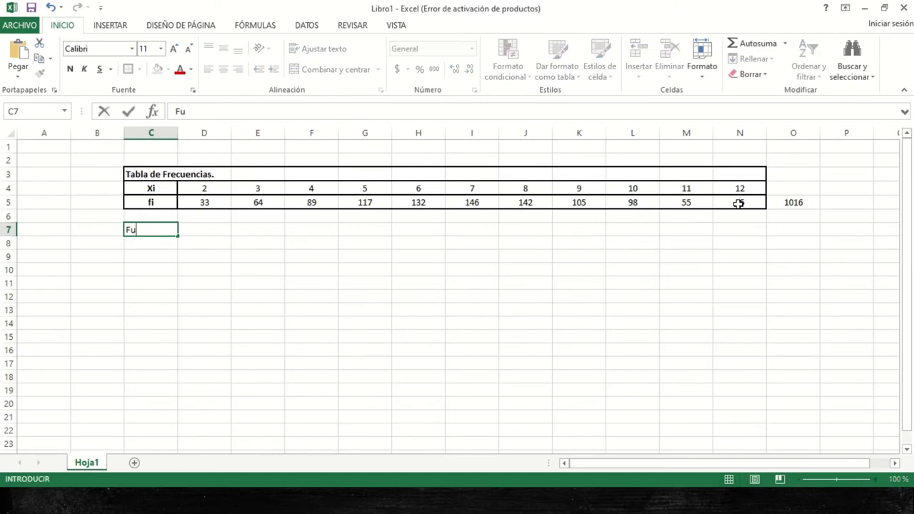
type("nción de")
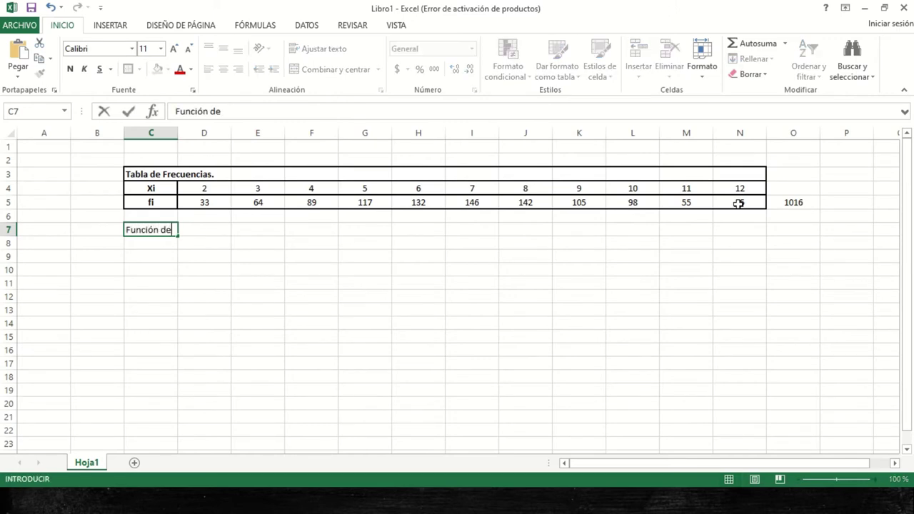
type(" Probabilidad.")
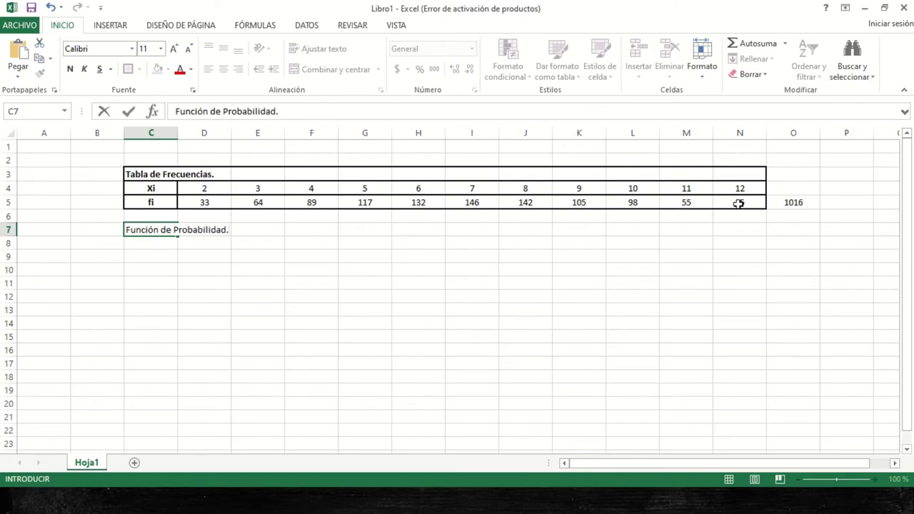
key("Return")
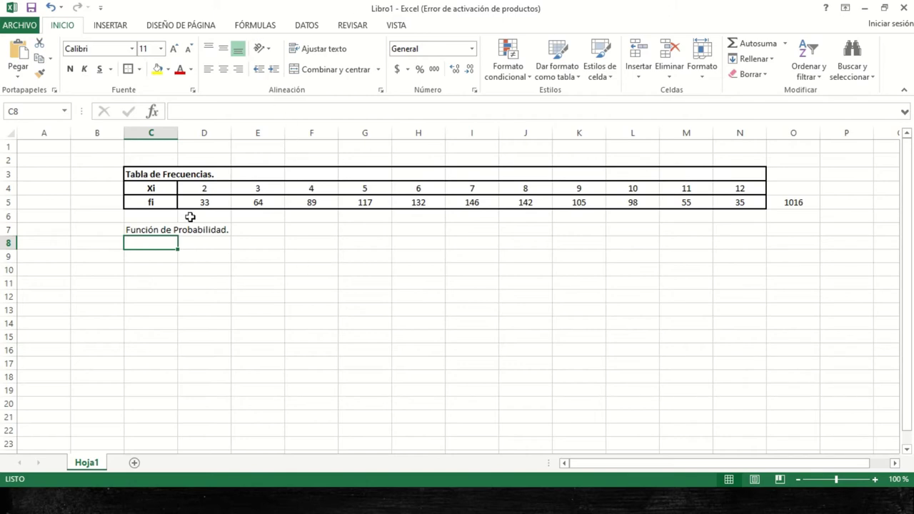
Copy the Xi row (C4:N4) of the frequency table into the row starting at C8
left_click_drag(159, 187, 735, 187)
key("ctrl+c")
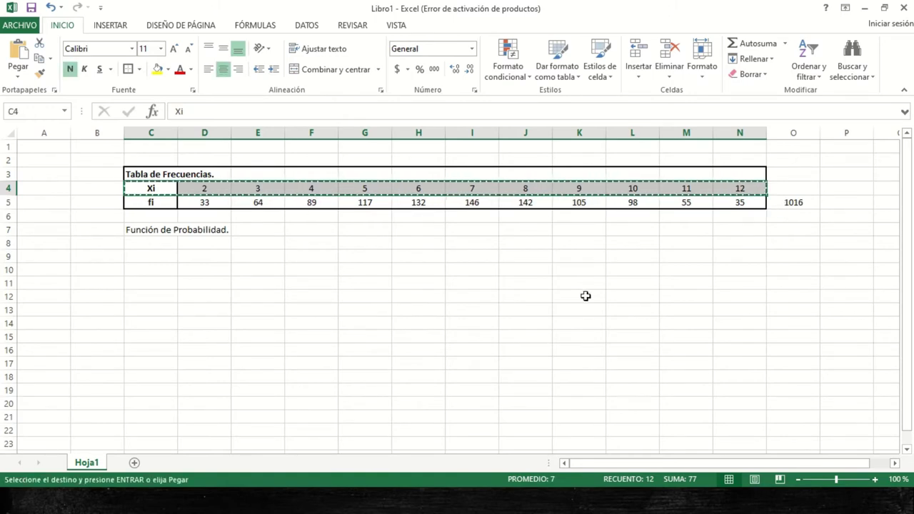
left_click(169, 243)
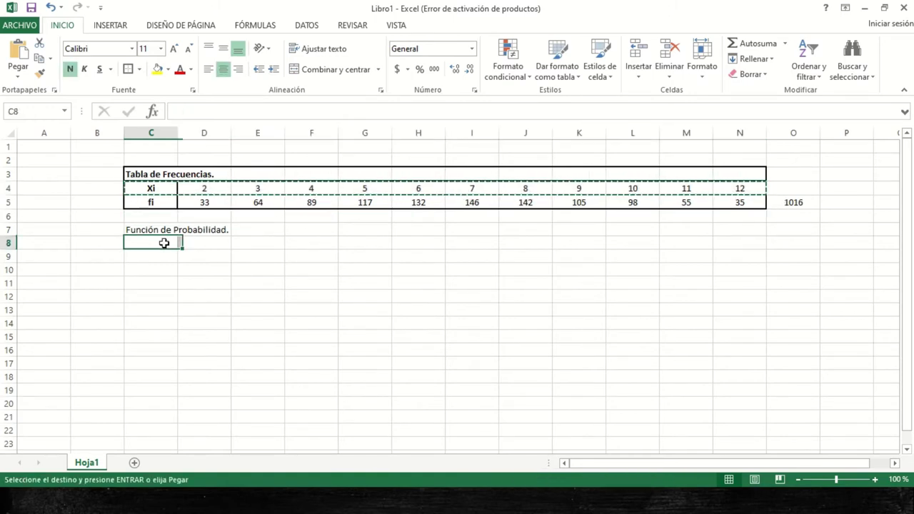
key("ctrl+v")
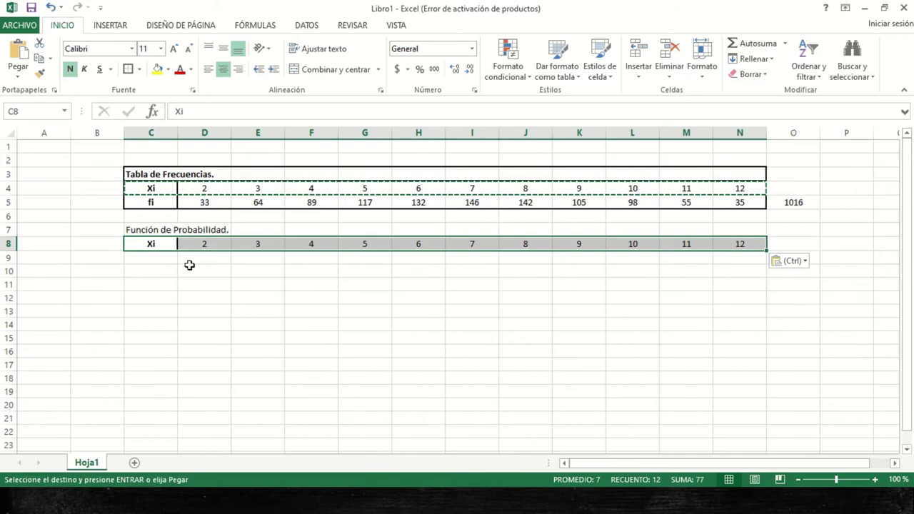
Label cell C9 as f(X) and give it an outline border
left_click(151, 262)
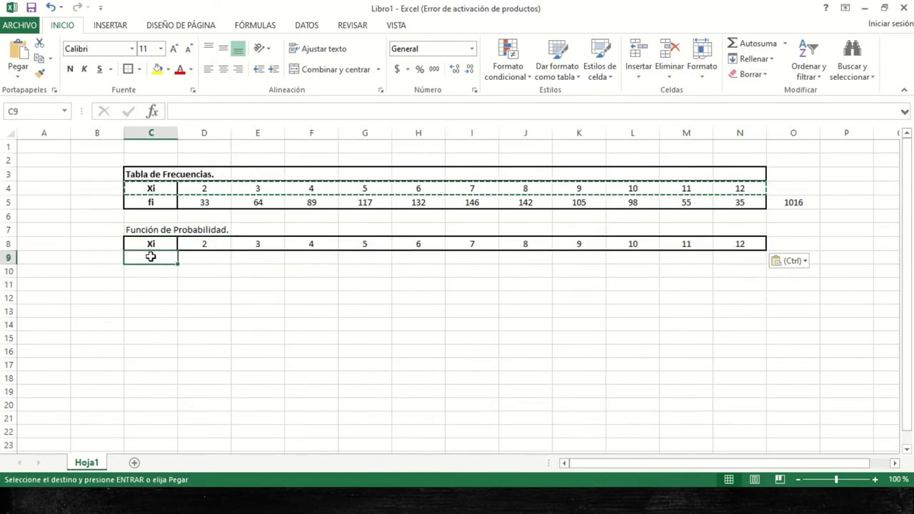
type("f")
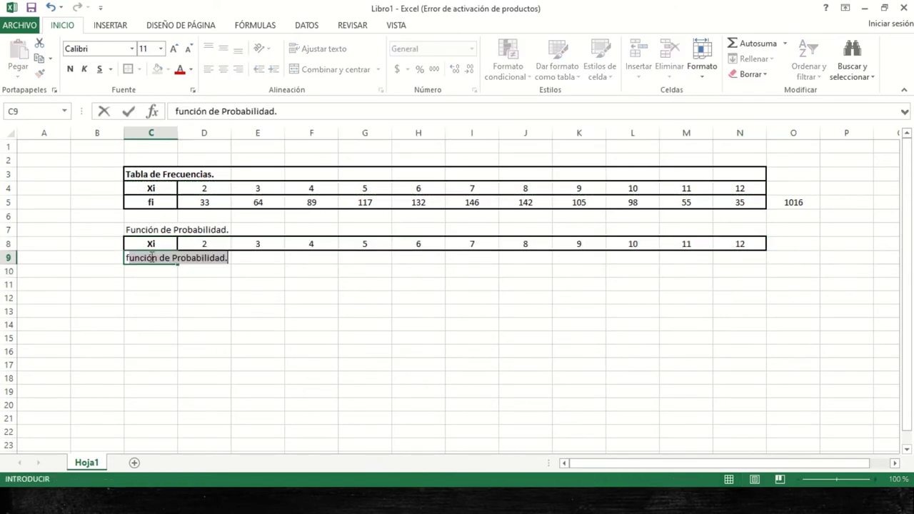
type("(")
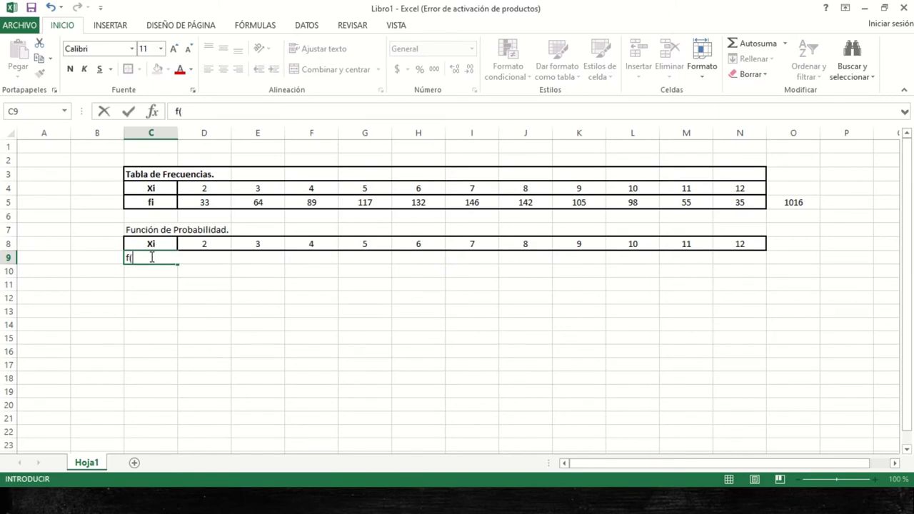
type("X)")
key("Return")
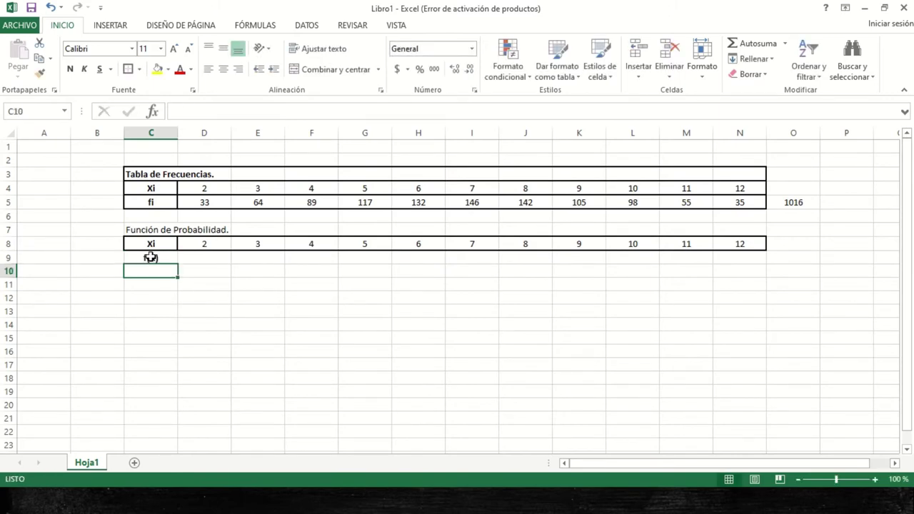
left_click(151, 258)
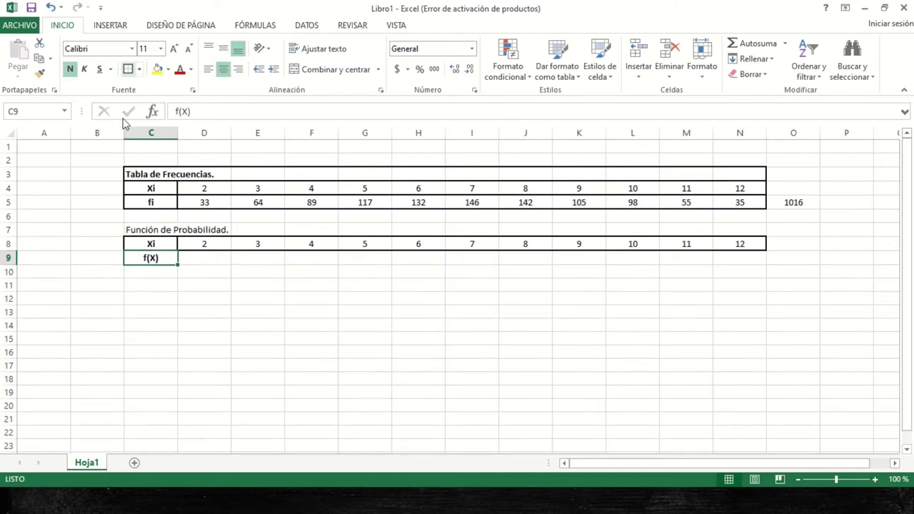
left_click(152, 289)
Compute the first probability in D9 with =D5/1016 and fill the formula across to N9
left_click(205, 257)
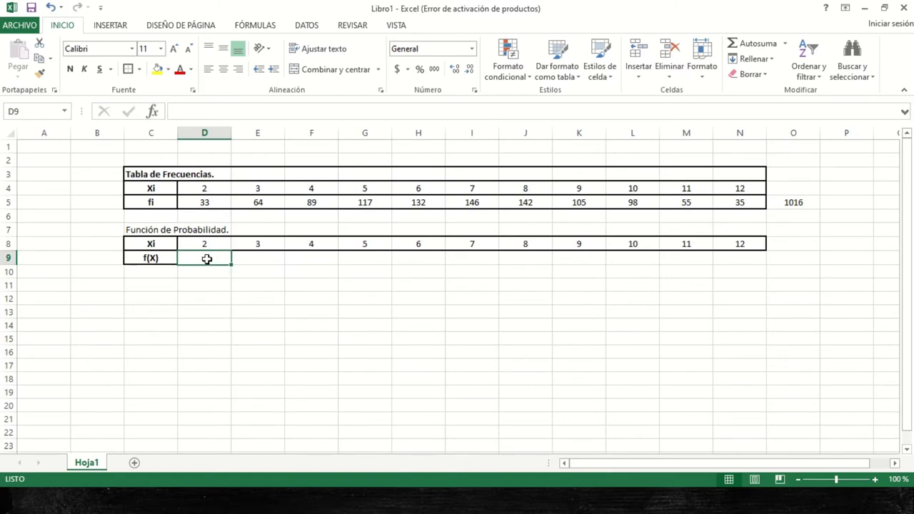
type("=")
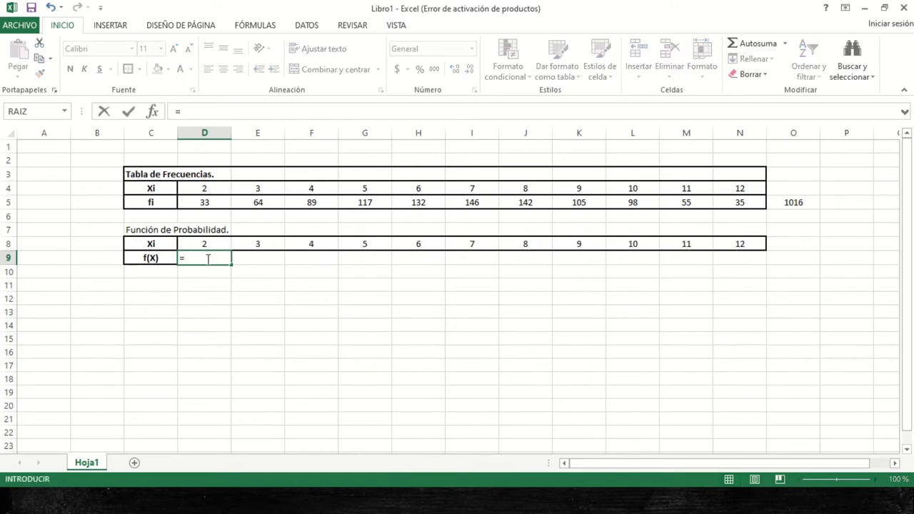
left_click(204, 202)
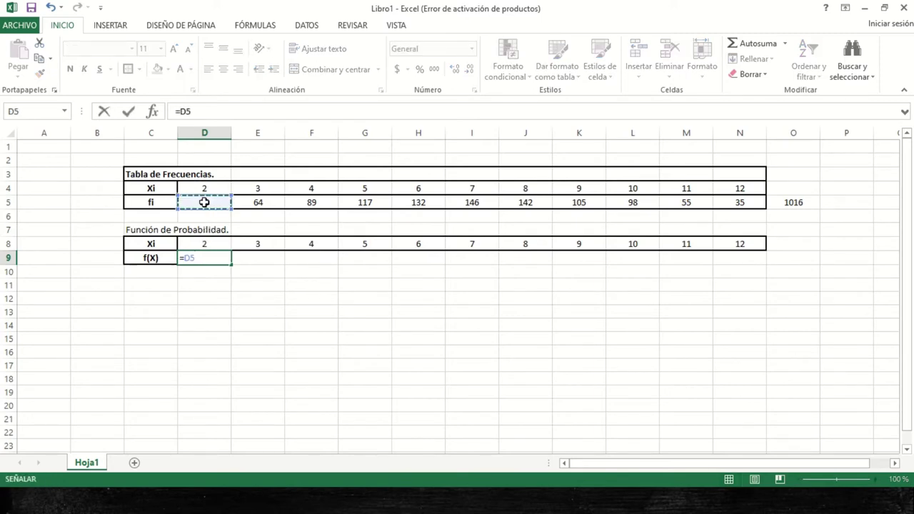
type("/")
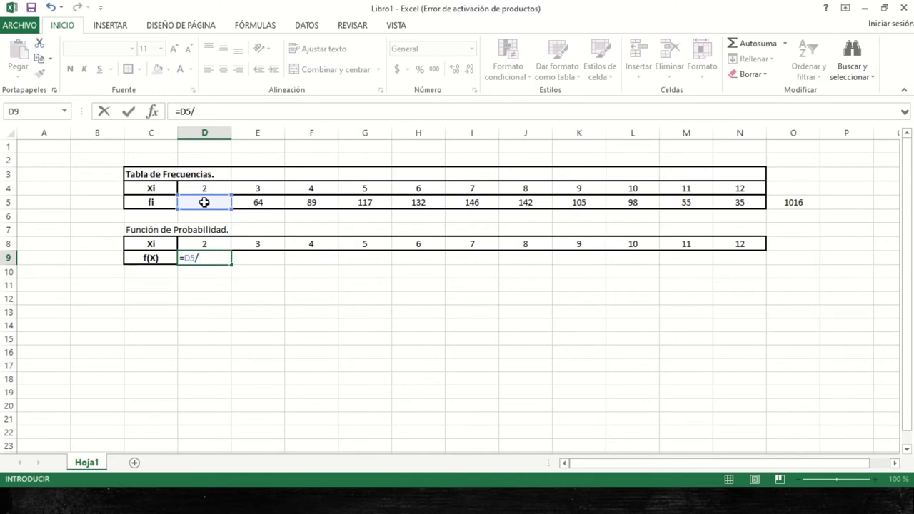
type("1016")
key("Return")
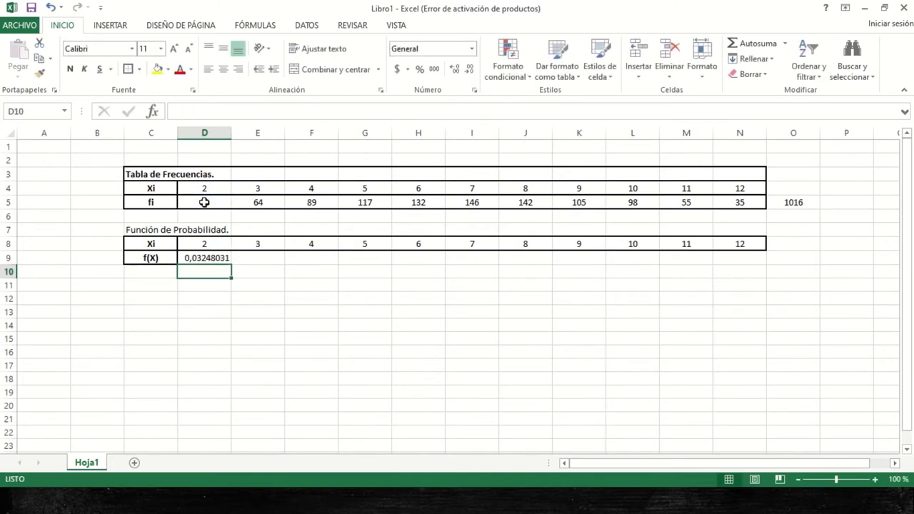
left_click(218, 260)
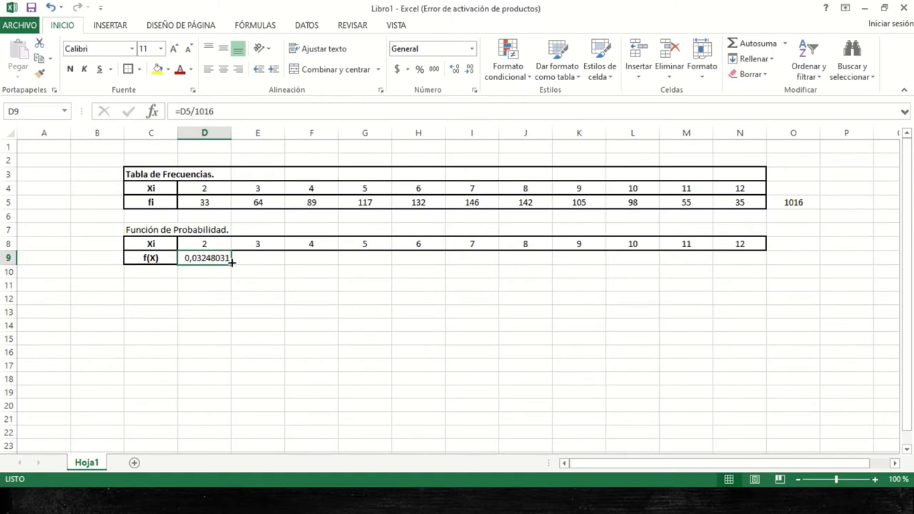
left_click_drag(231, 264, 771, 272)
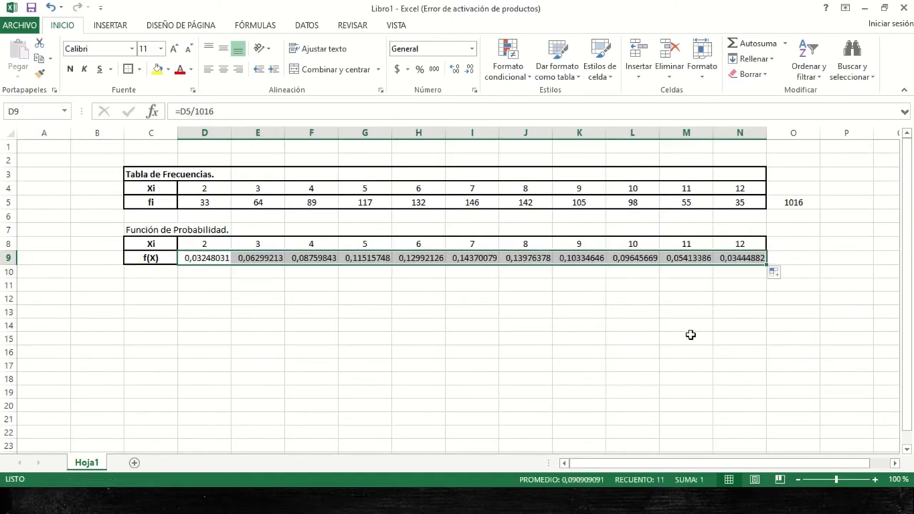
left_click(348, 309)
Format the probabilities in D9:N9 as percentages, centre them and add an outline border
left_click(204, 257)
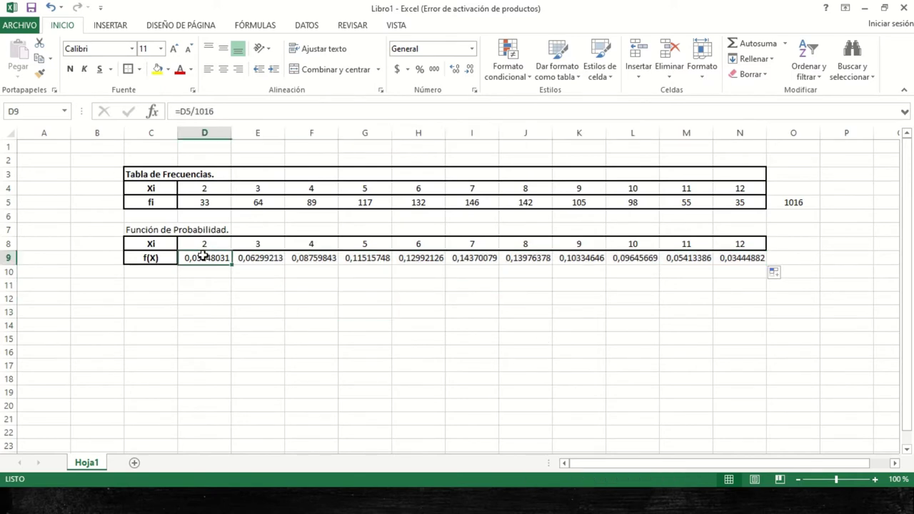
left_click_drag(204, 257, 752, 260)
mouse_move(434, 6)
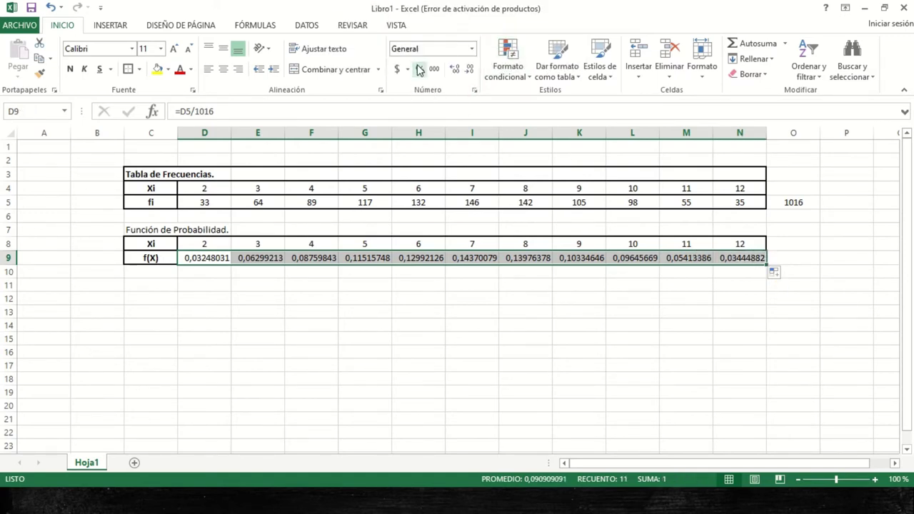
left_click(420, 68)
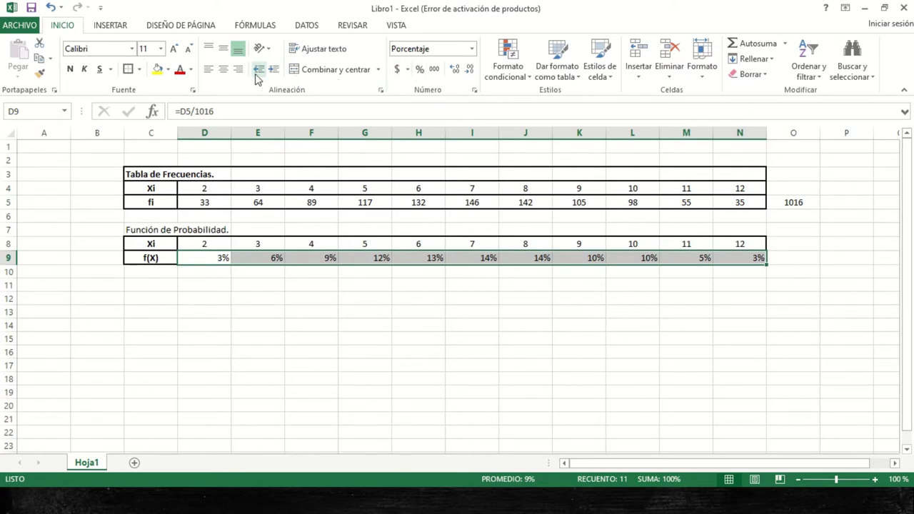
left_click(222, 70)
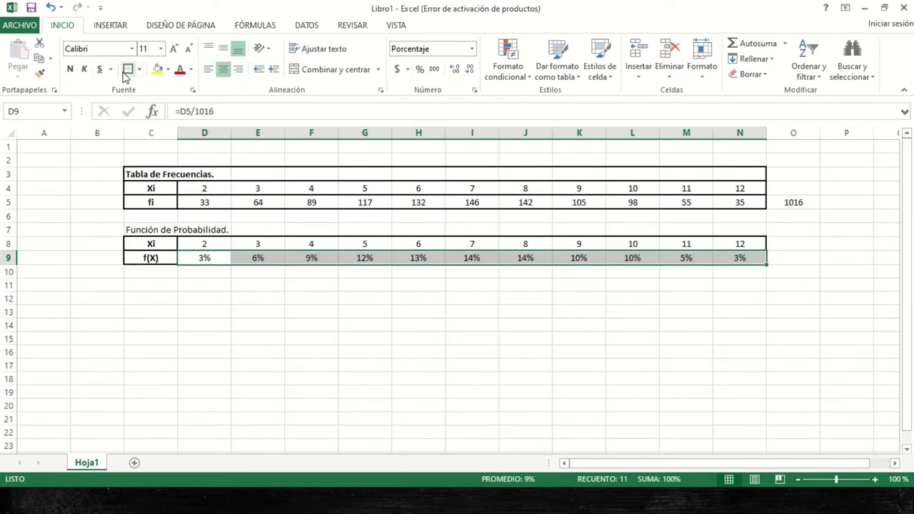
left_click(219, 298)
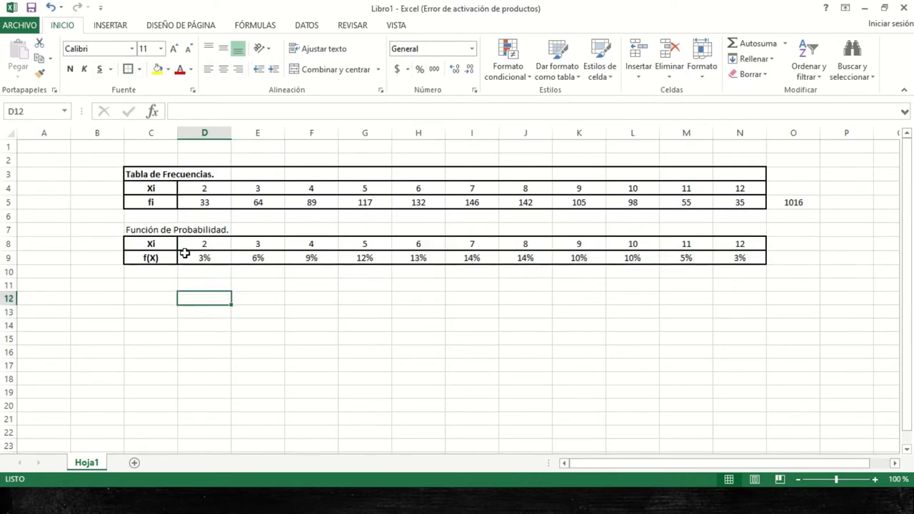
Make the title in C7 bold and add an outline border around C7:N7
left_click(137, 227)
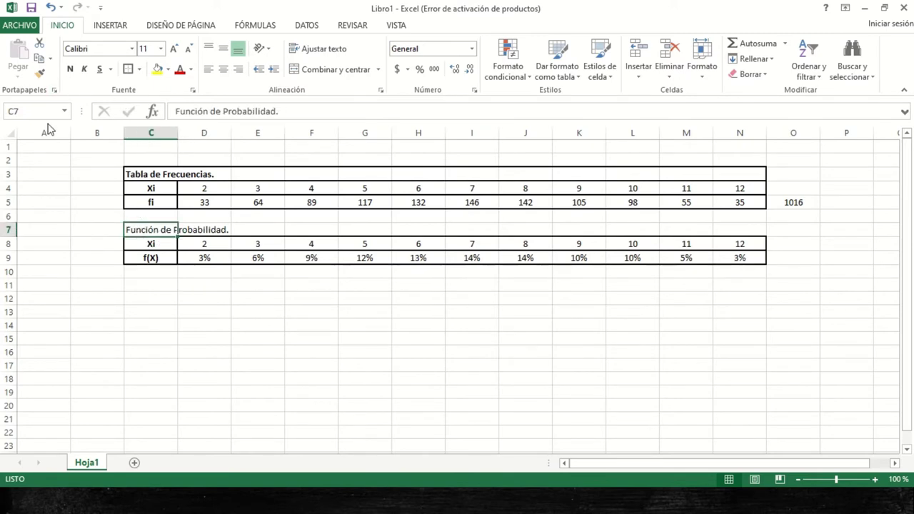
left_click(70, 68)
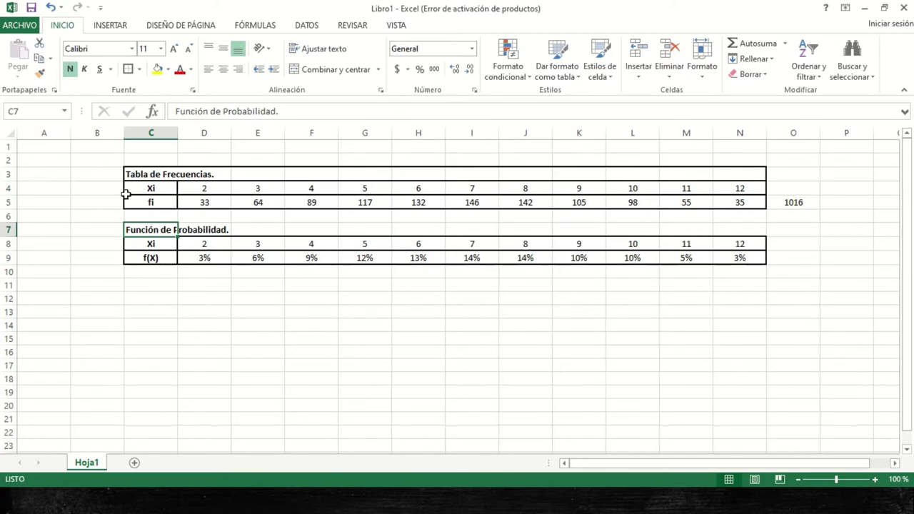
left_click_drag(154, 230, 724, 235)
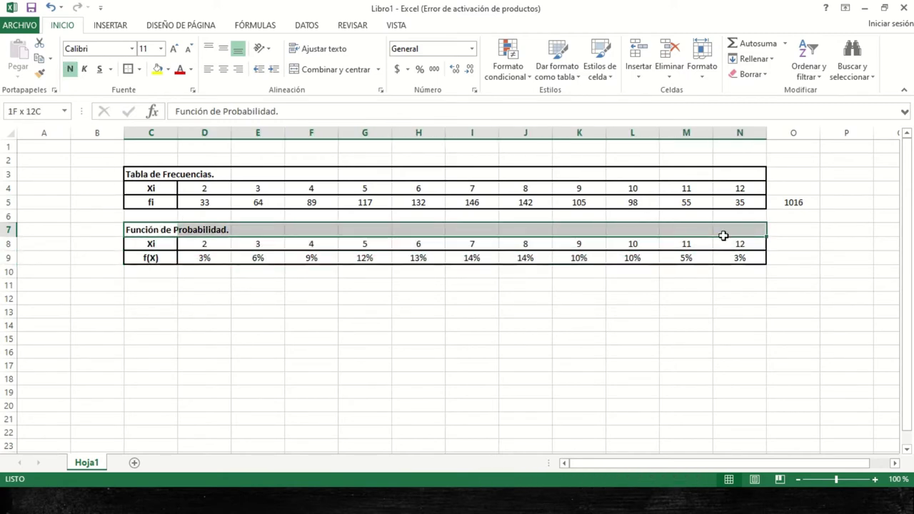
left_click(124, 72)
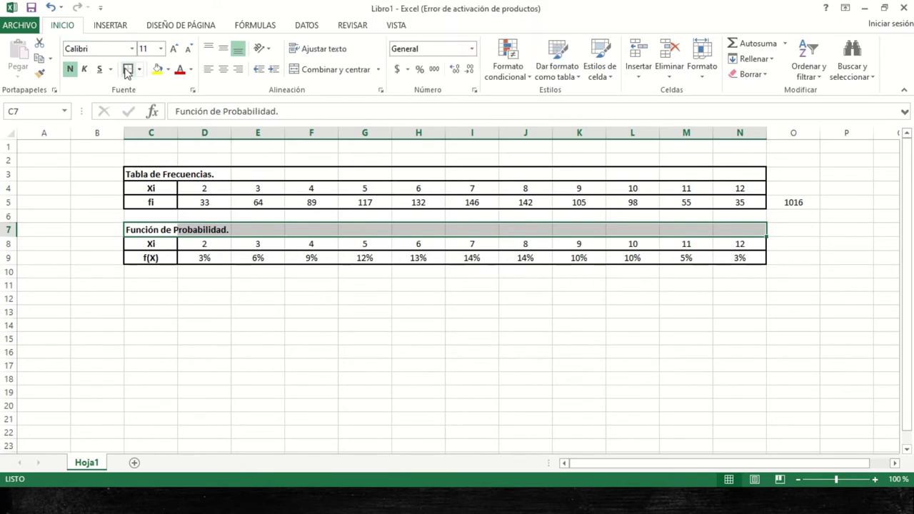
left_click(273, 323)
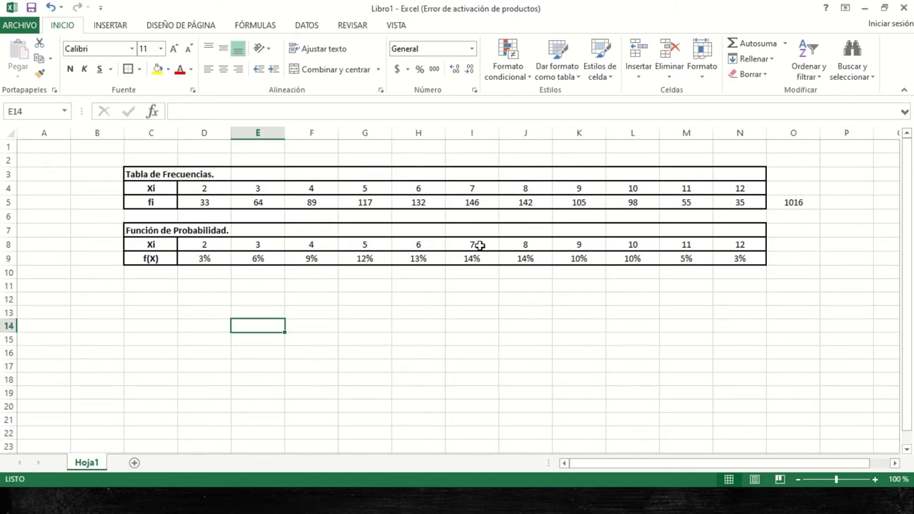
left_click(459, 328)
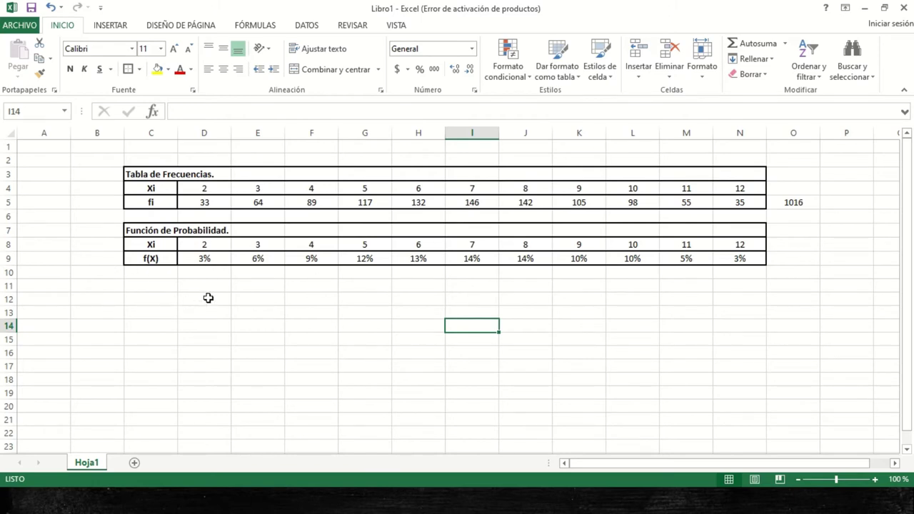
Insert an empty 2-D clustered column chart and place it just below the probability table, starting at column C
left_click(247, 298)
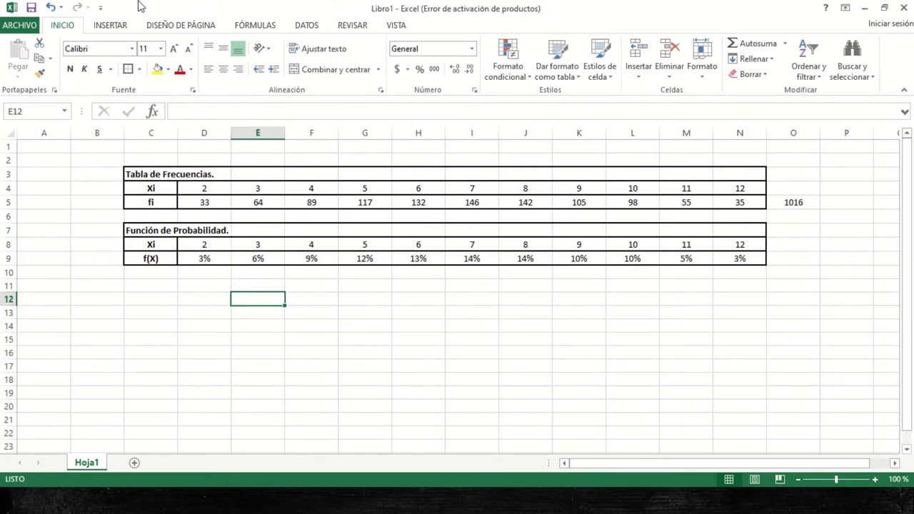
left_click(118, 25)
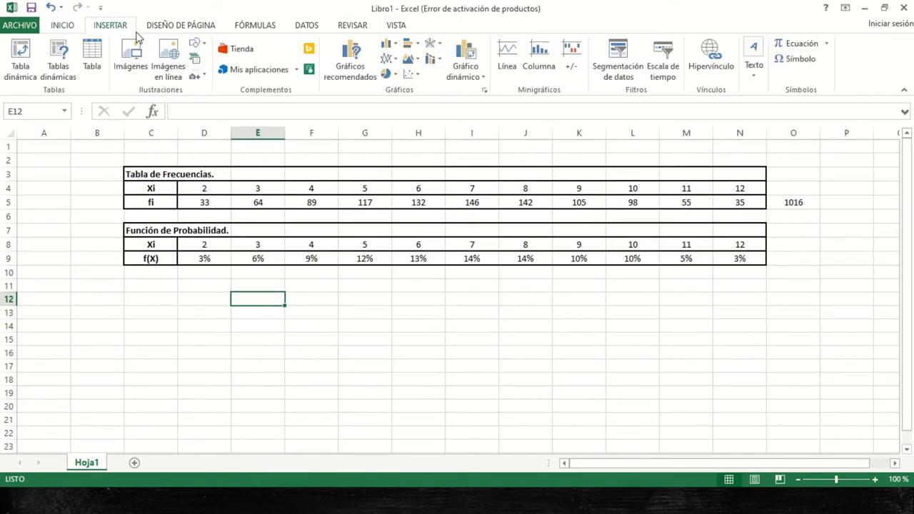
left_click(392, 45)
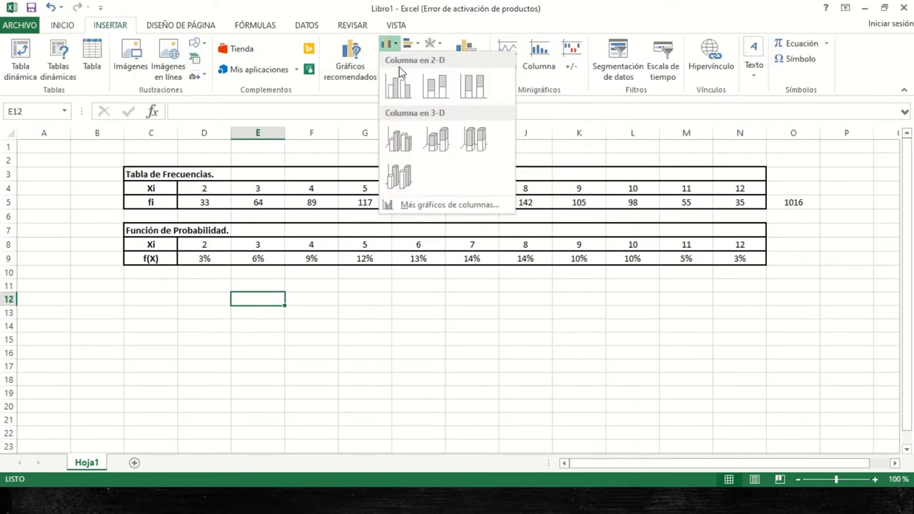
left_click(403, 87)
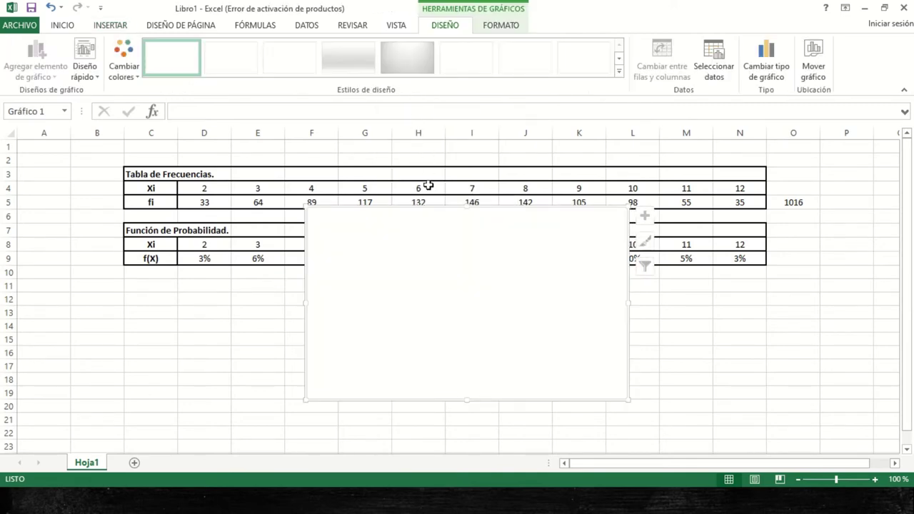
left_click_drag(426, 203, 244, 280)
scroll(377, 310, "down", 1)
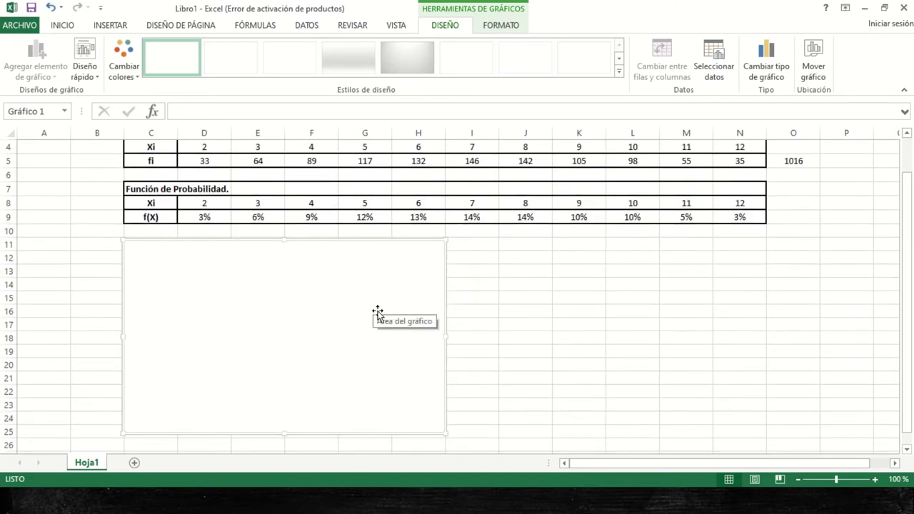
Add a chart data series named "Función de Probabilidad." with the values in D9:N9
right_click(258, 324)
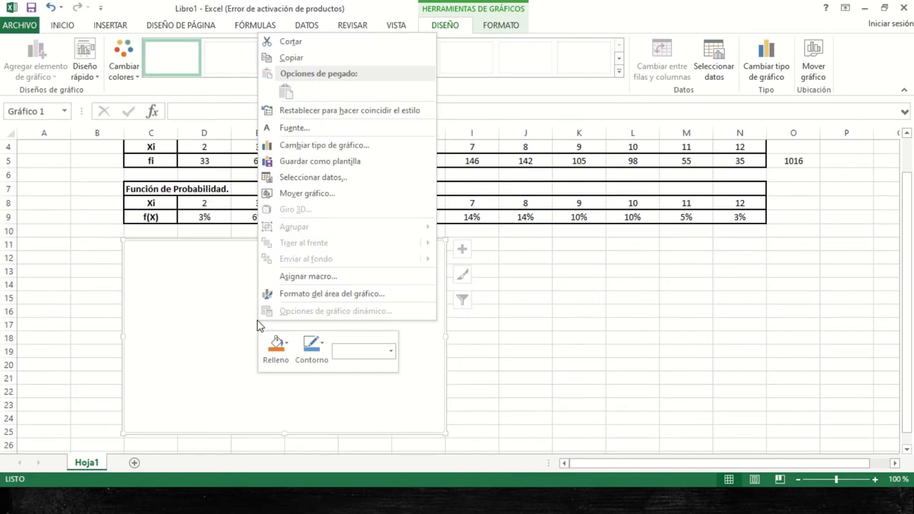
left_click(307, 177)
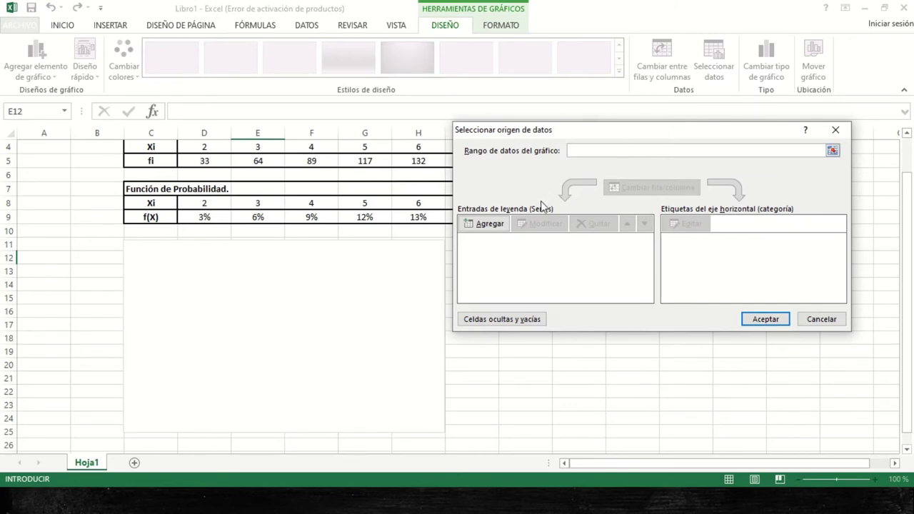
left_click(498, 227)
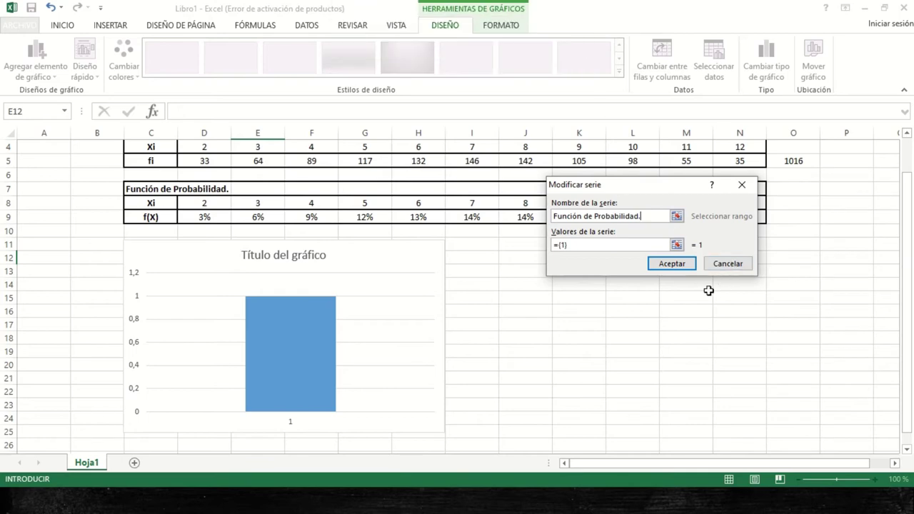
left_click(677, 245)
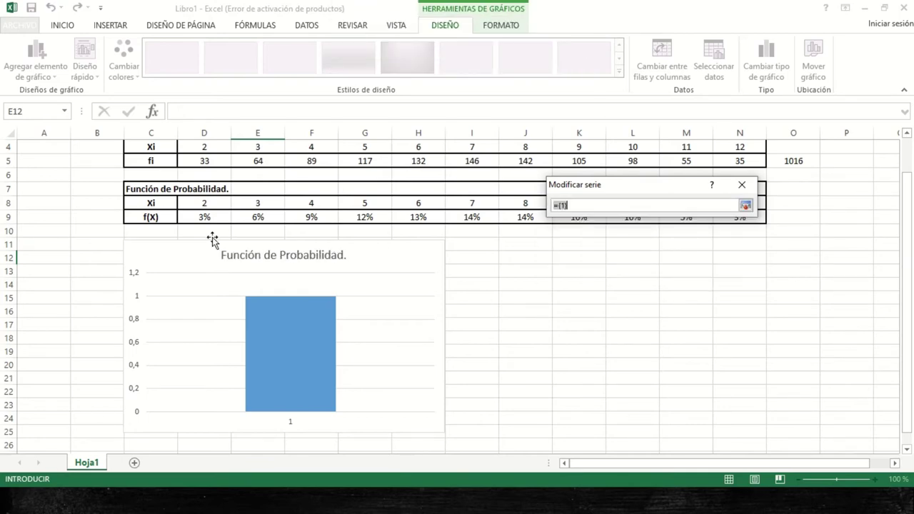
left_click_drag(183, 215, 747, 208)
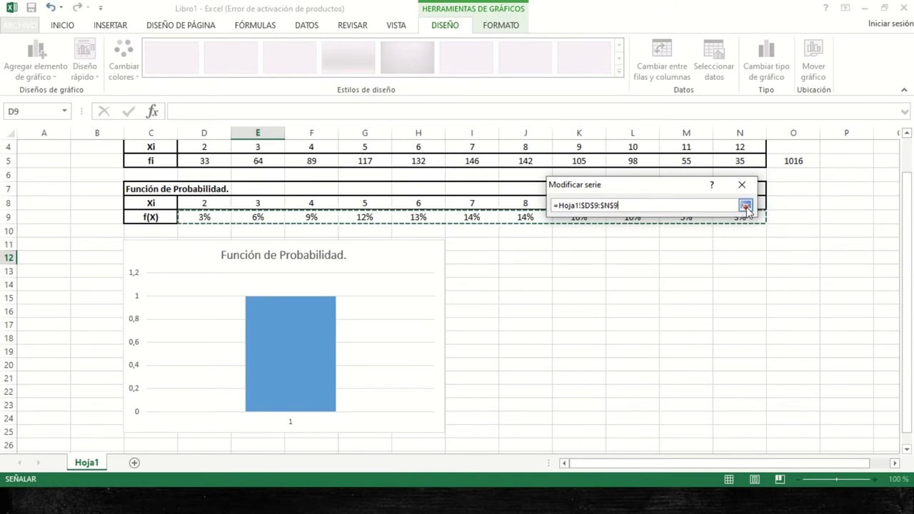
left_click(745, 206)
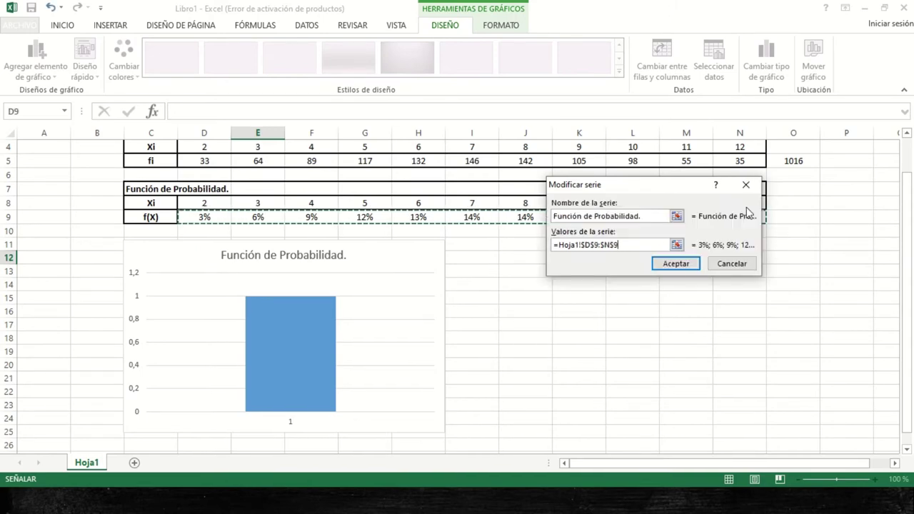
left_click(680, 268)
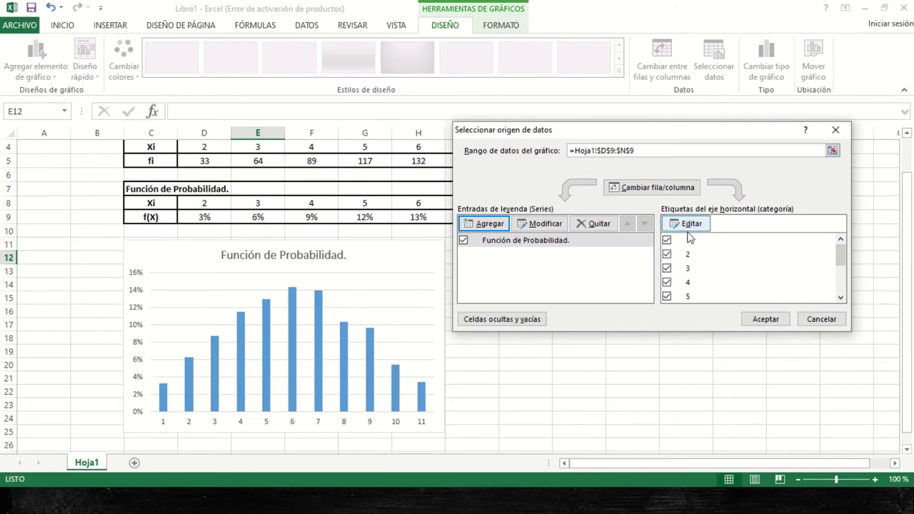
Set the chart's horizontal axis labels to the Xi values in D8:N8 and accept the data source
left_click(691, 224)
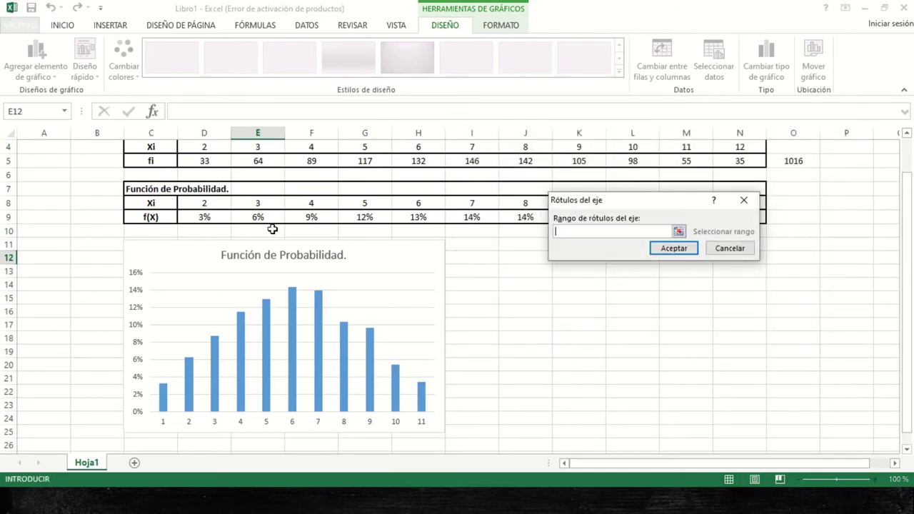
left_click_drag(190, 201, 759, 199)
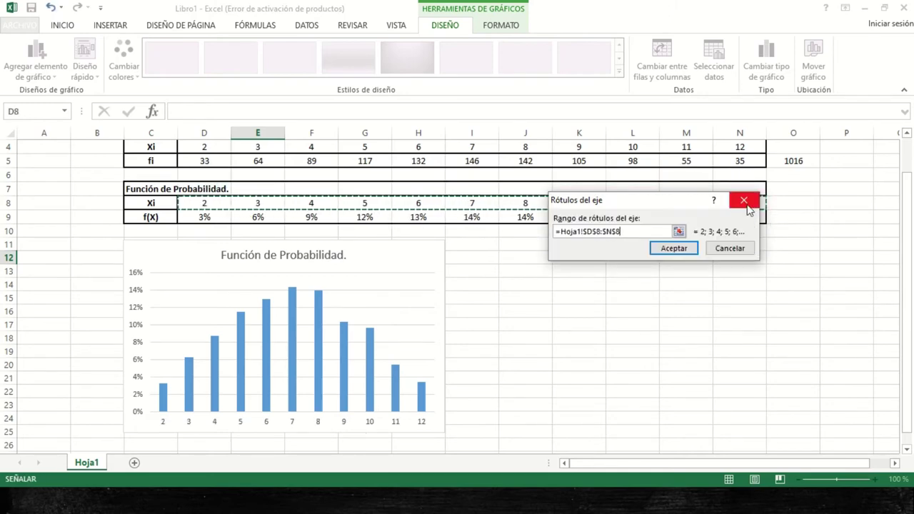
left_click(679, 249)
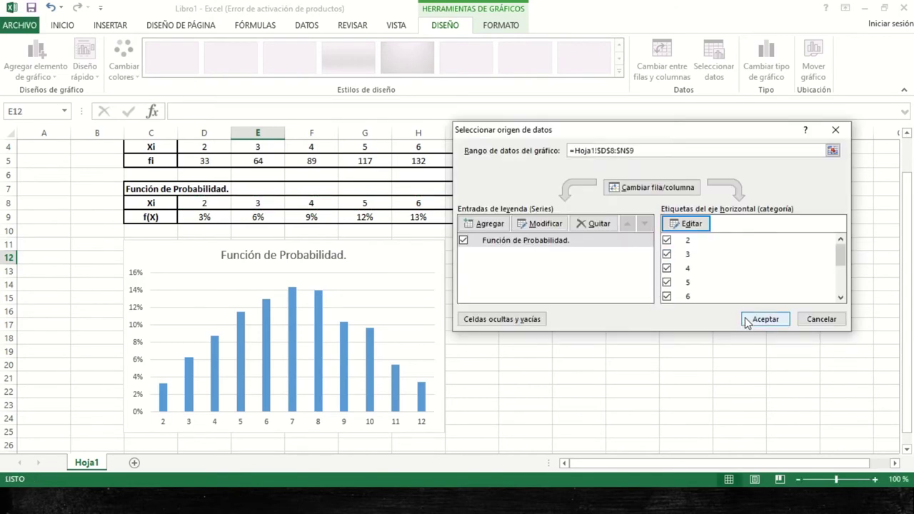
left_click(754, 315)
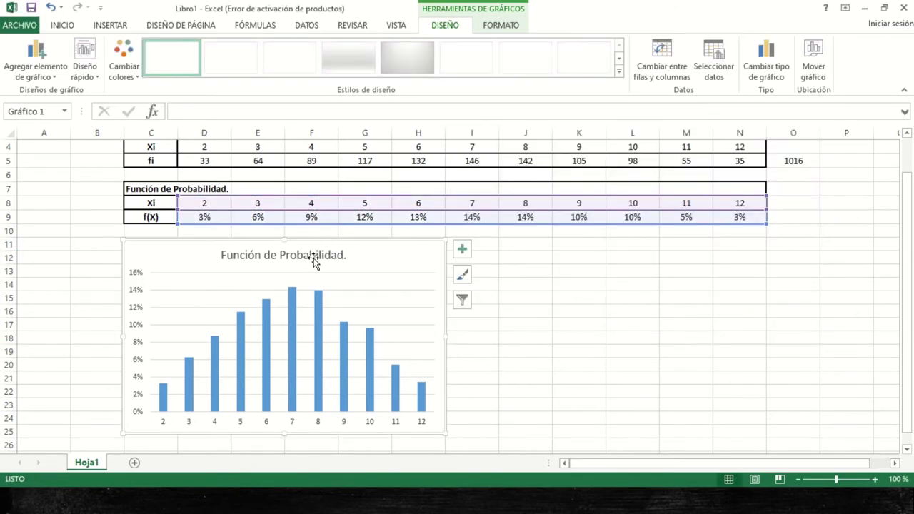
Add data labels and axis titles to the chart, and remove the vertical axis title
left_click(463, 251)
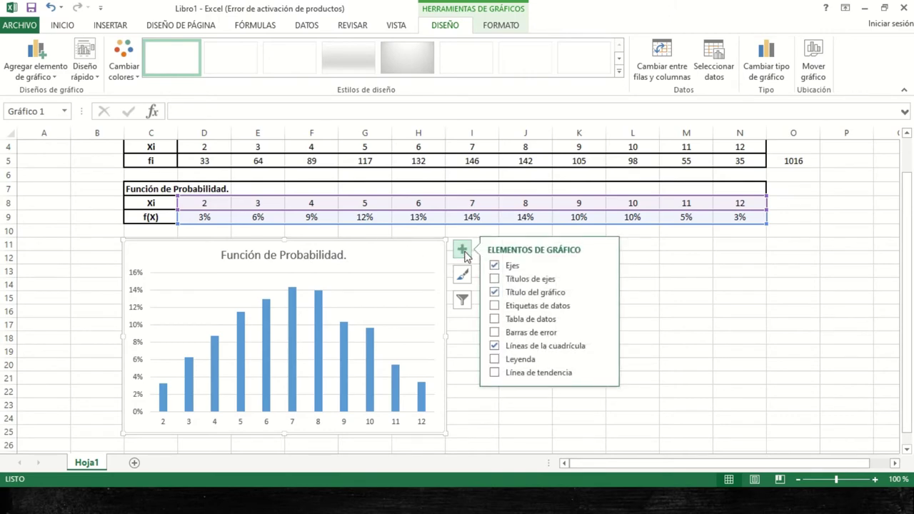
left_click(500, 305)
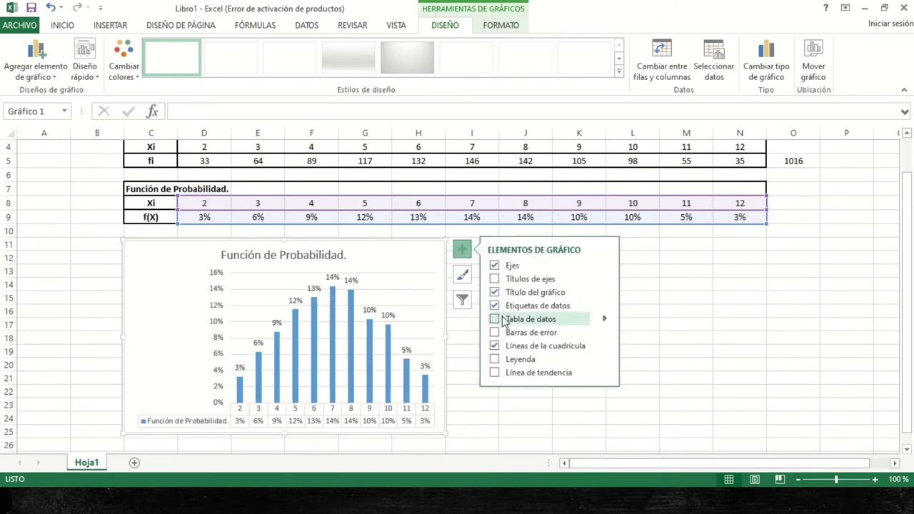
left_click(495, 279)
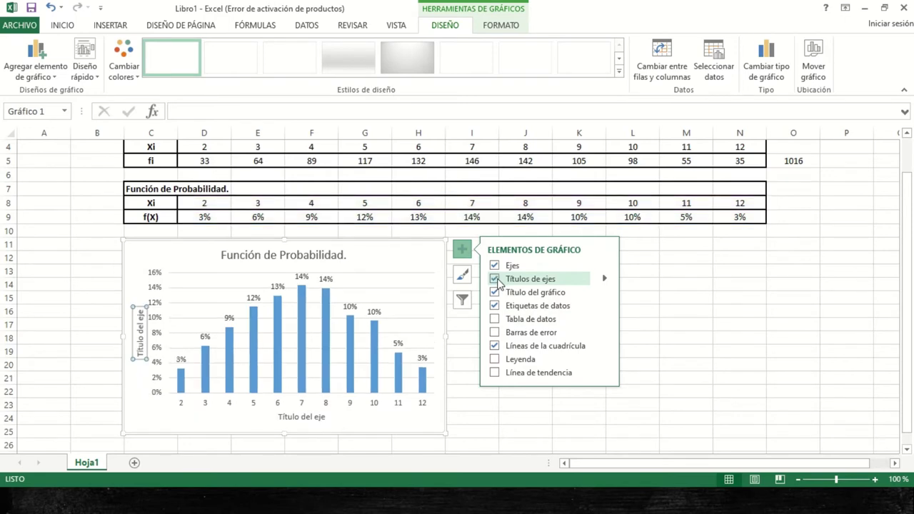
left_click(462, 249)
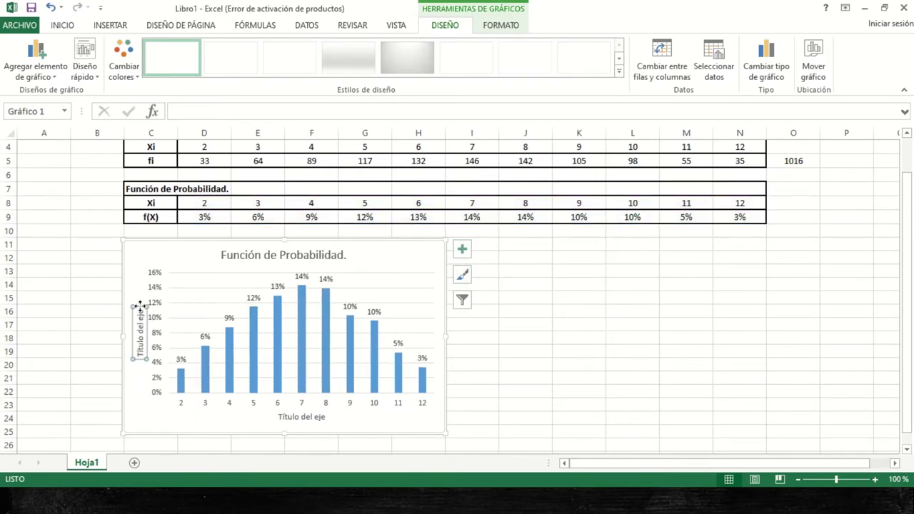
key("Delete")
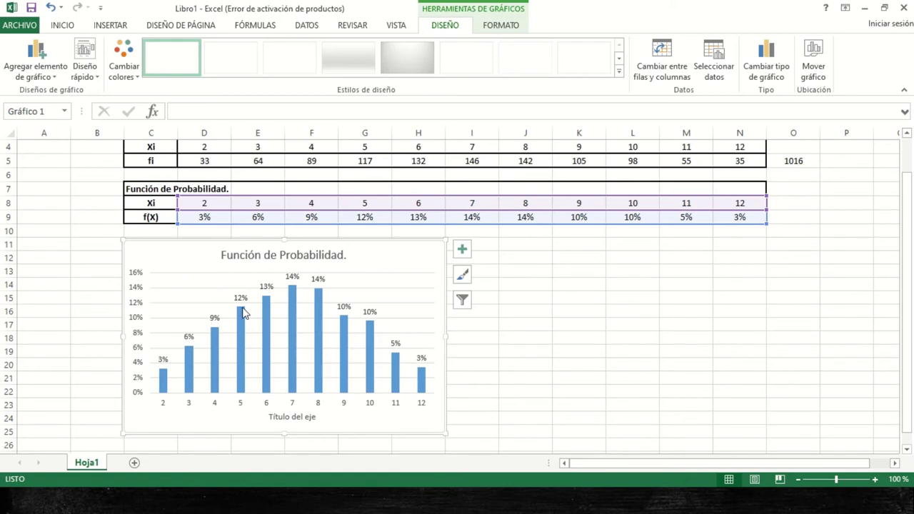
Replace the horizontal axis title text with "VAD."
double_click(291, 415)
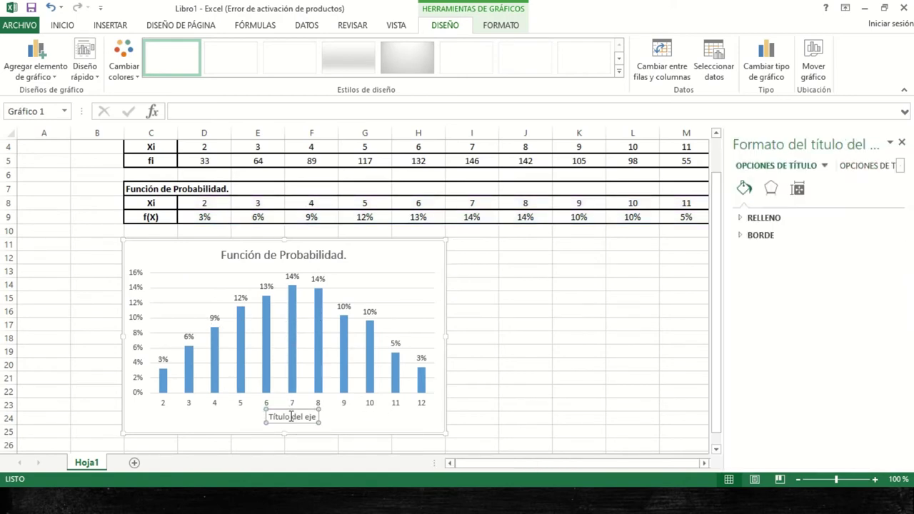
key("Delete")
key("Delete")
key("Delete")
key("Delete")
key("Delete")
key("Delete")
key("Delete")
key("Delete")
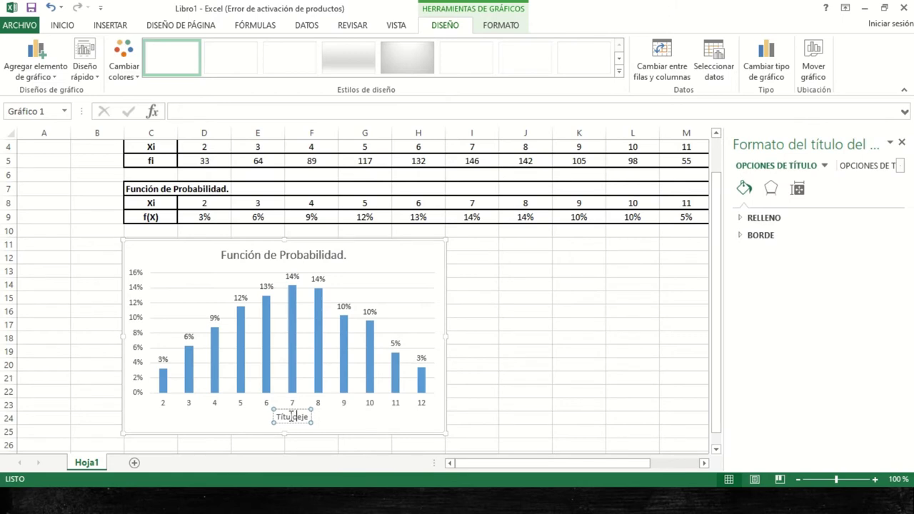
key("BackSpace")
key("BackSpace")
key("BackSpace")
key("BackSpace")
key("BackSpace")
key("BackSpace")
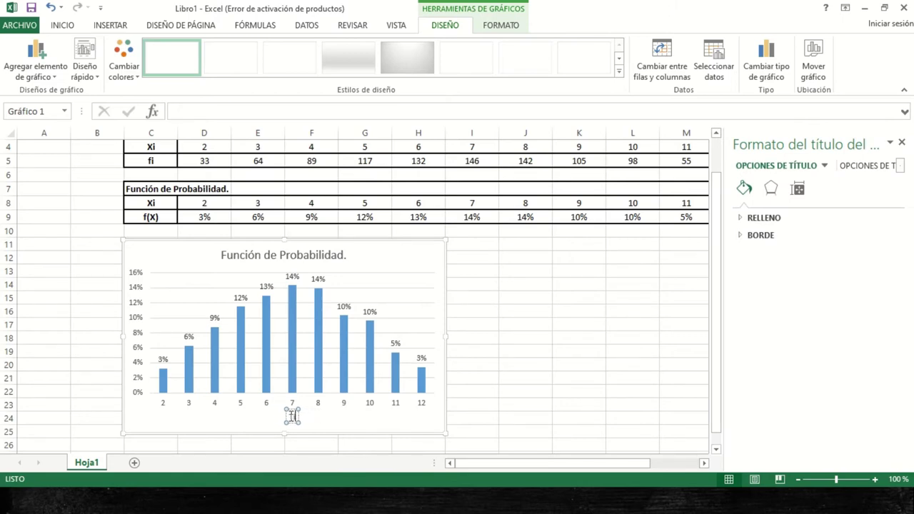
type("Valor")
left_click(496, 301)
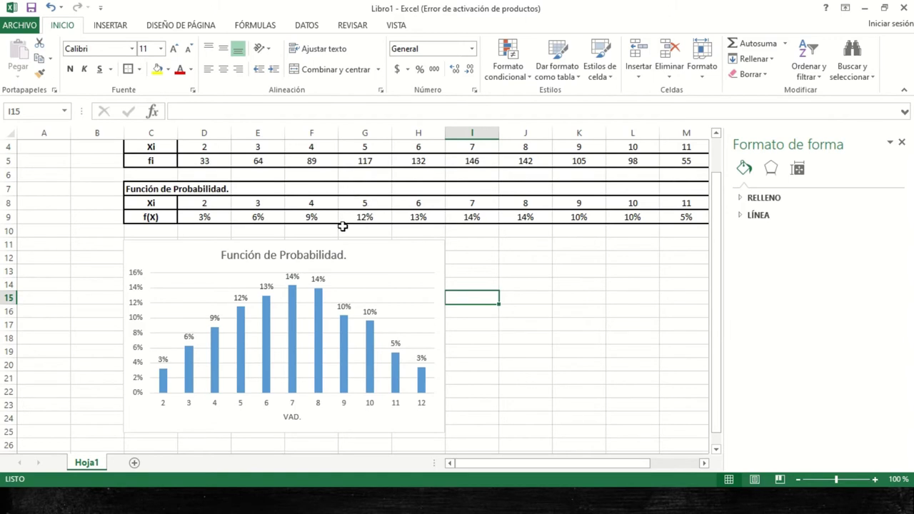
Switch to the PowerPoint slide show, view the next slide with the reference tables and charts, and return to the Excel workbook
key("alt+Tab")
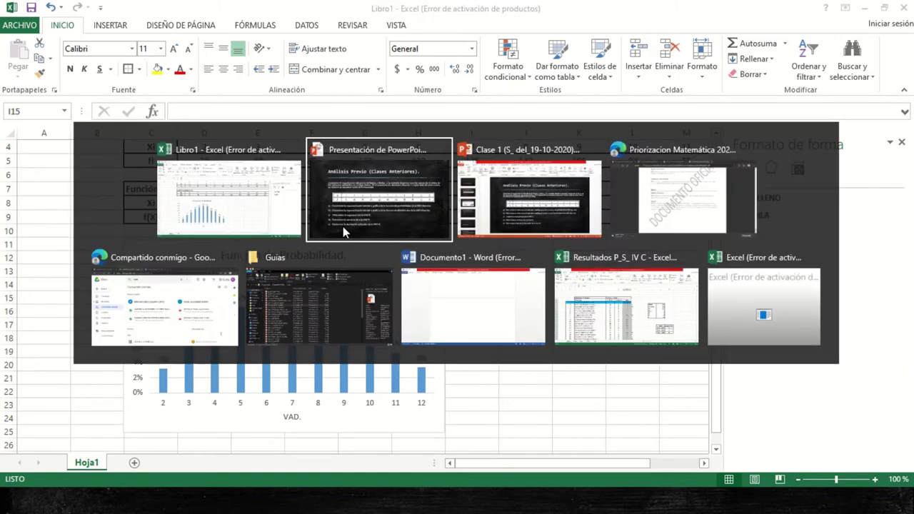
left_click(343, 227)
key("Right")
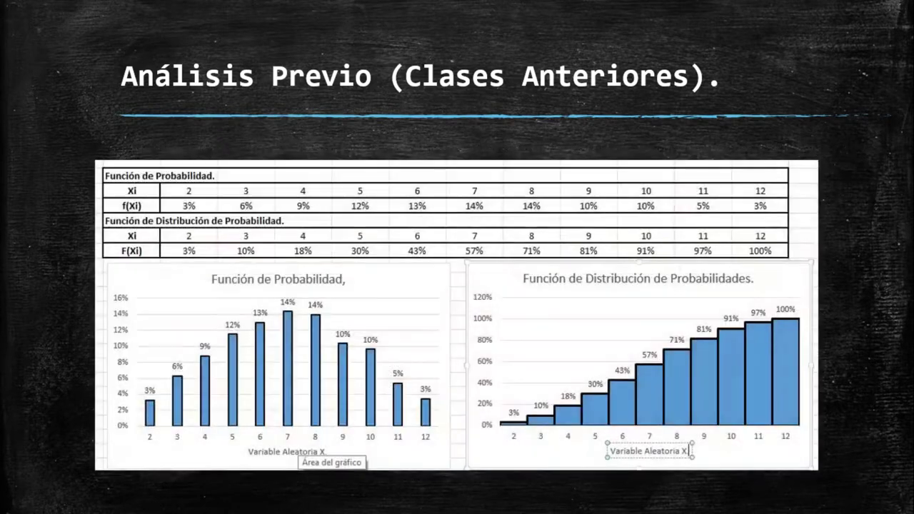
key("alt+Tab")
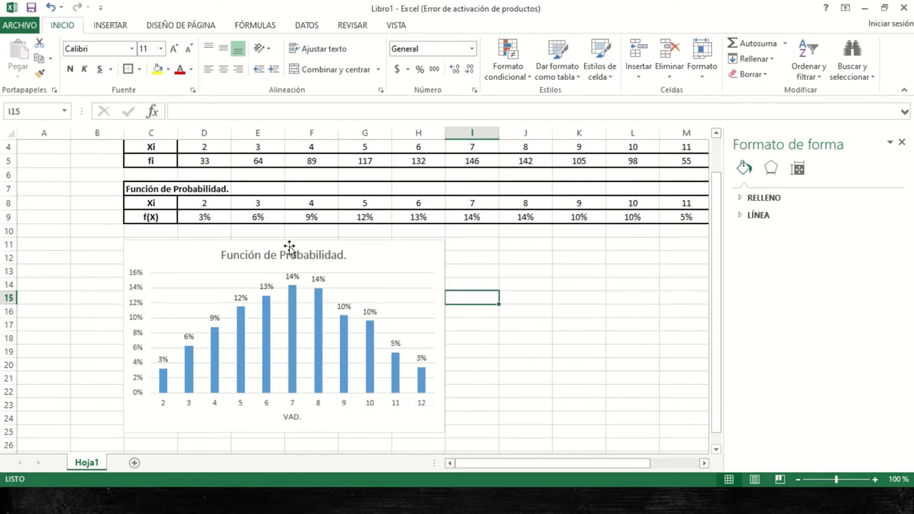
left_click(608, 292)
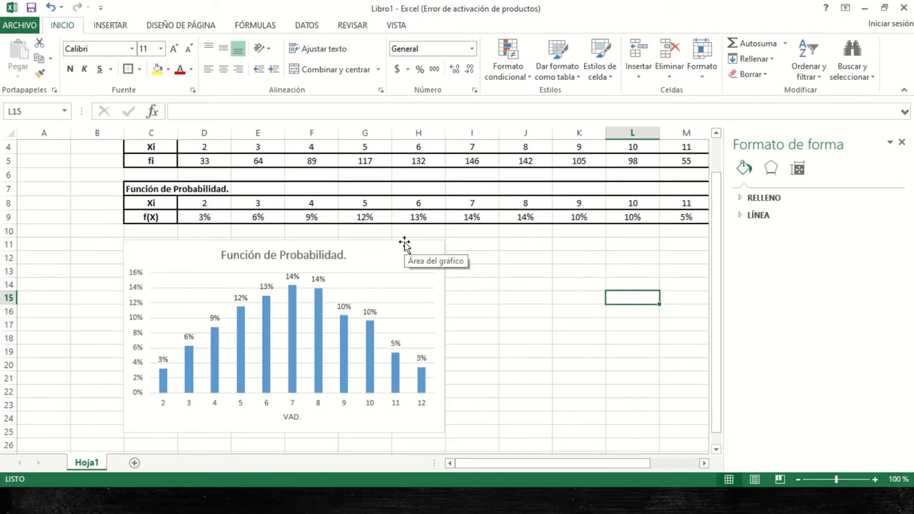
Move the chart down to start at row 15 and enter the title "Funcion de Distribución de Probabilidades." in C11
left_click_drag(405, 243, 400, 296)
left_click(400, 296)
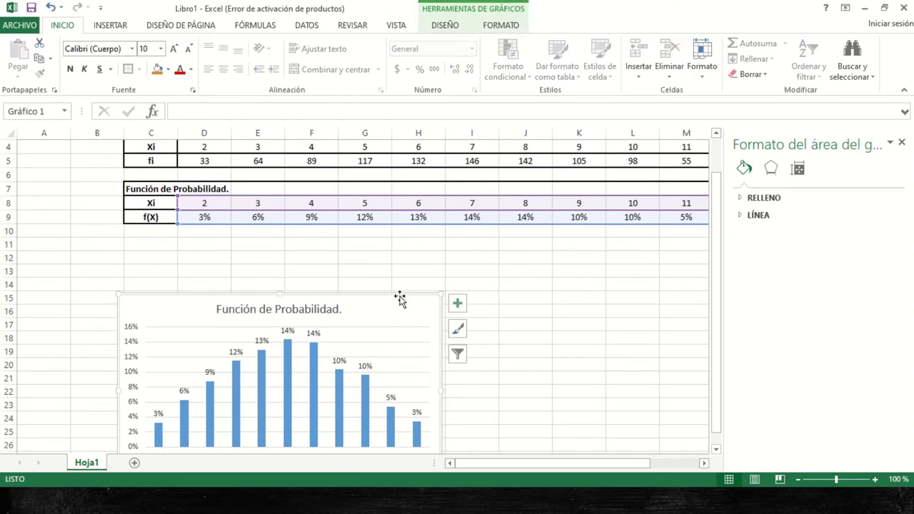
left_click(144, 244)
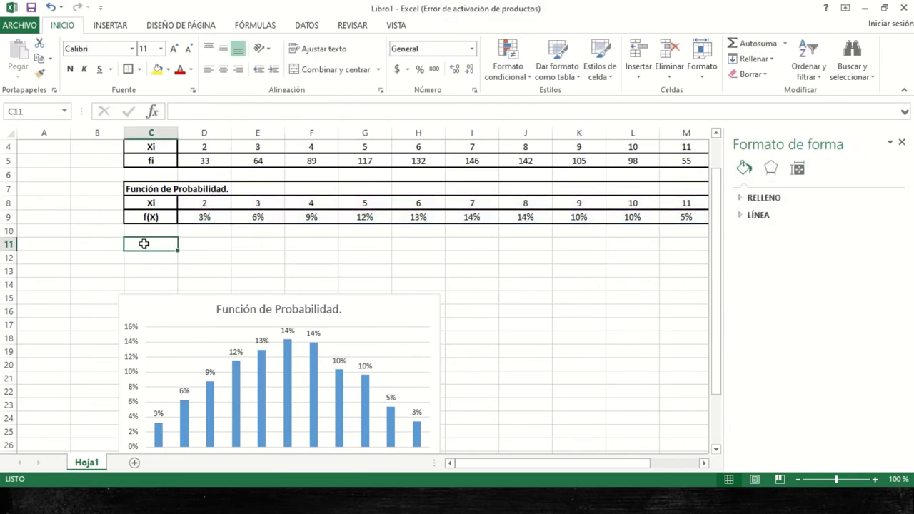
type("Funcion d")
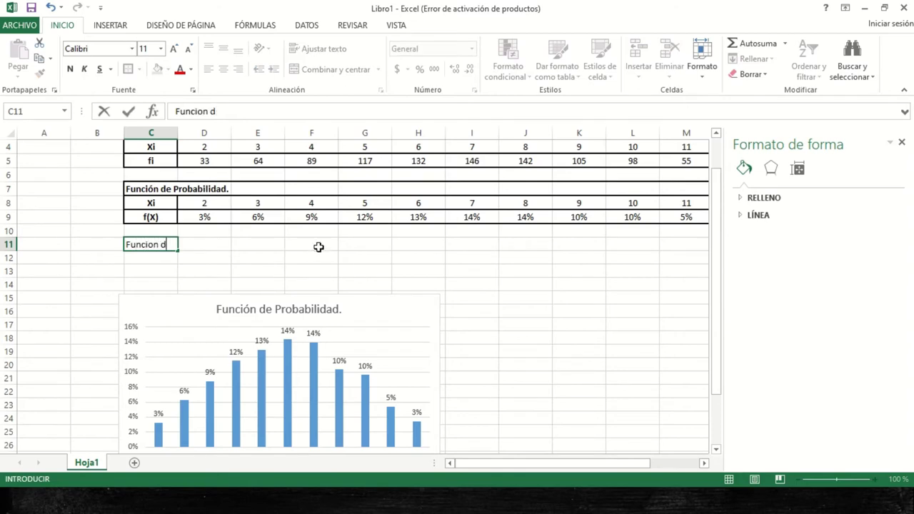
type("e Distribución de")
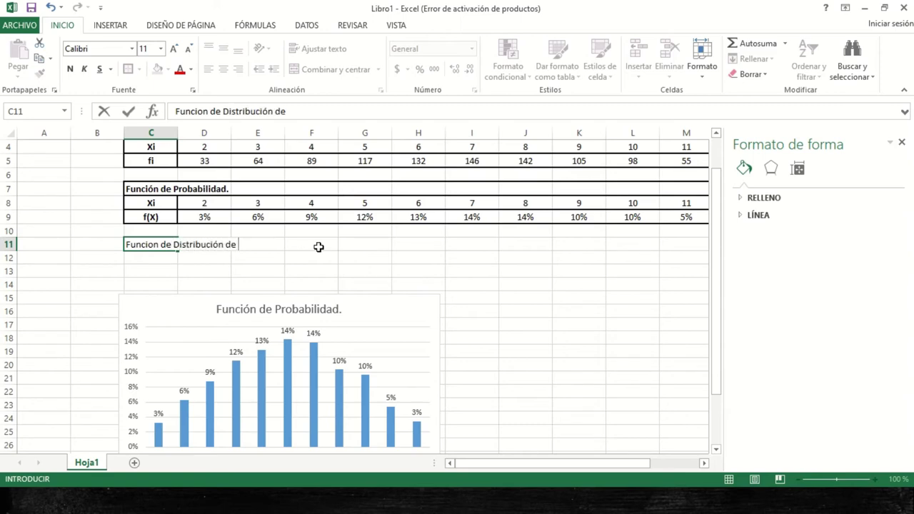
type(" Probabilidades.")
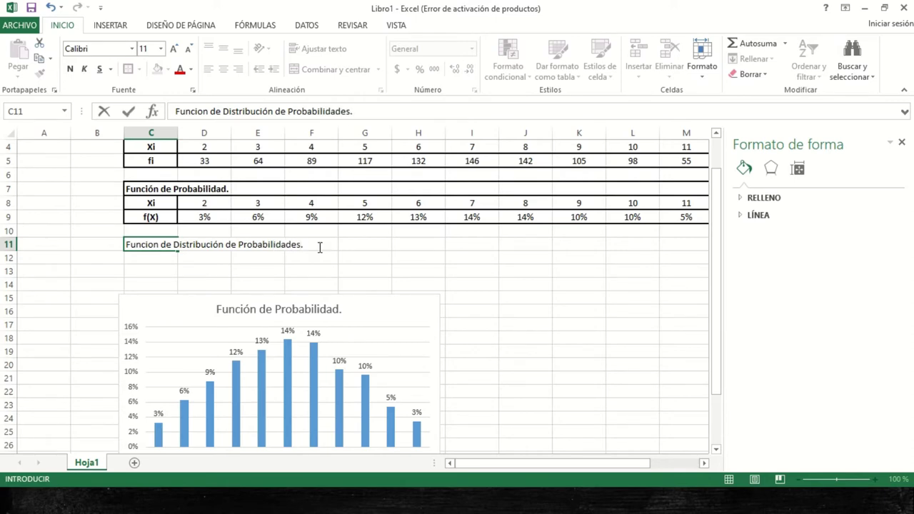
key("Return")
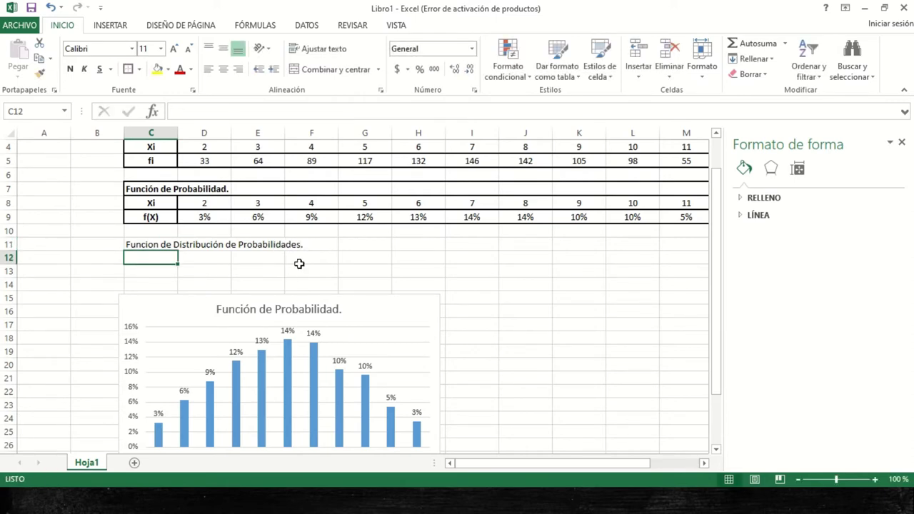
Make the distribution function title in C11 bold
left_click(141, 245)
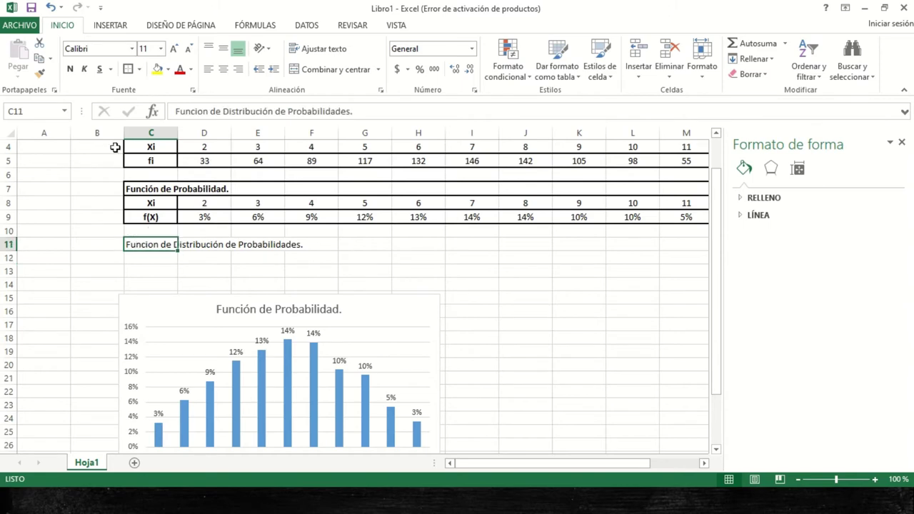
left_click(70, 69)
left_click(168, 260)
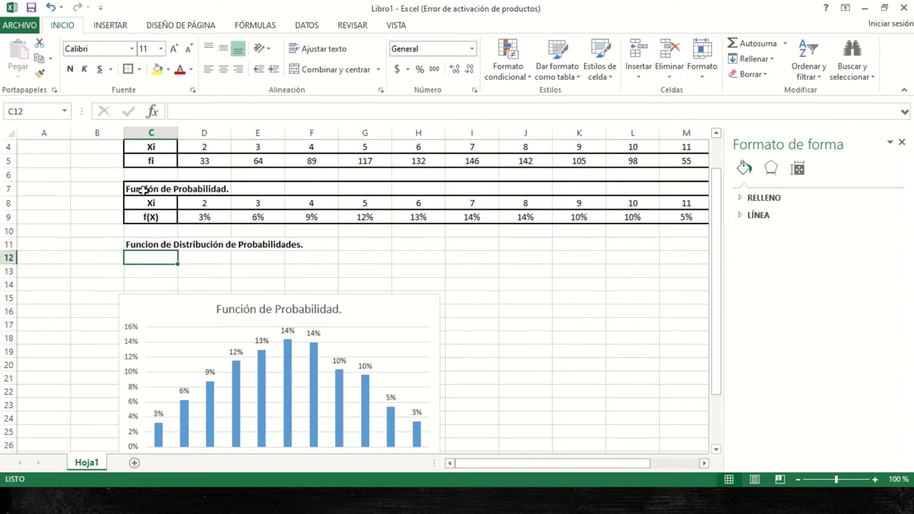
Close the formatting pane and copy the Xi row from C8:N8 to row 12, starting at C12
left_click_drag(145, 201, 686, 202)
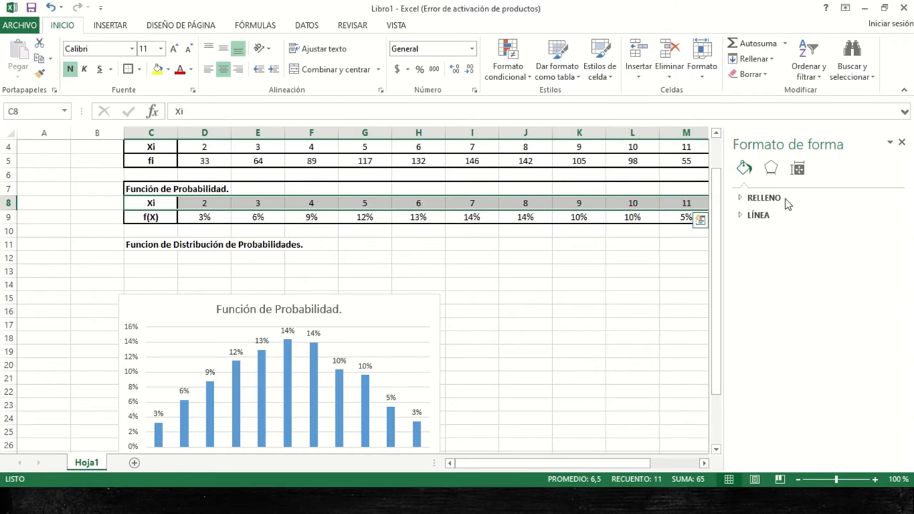
left_click(903, 143)
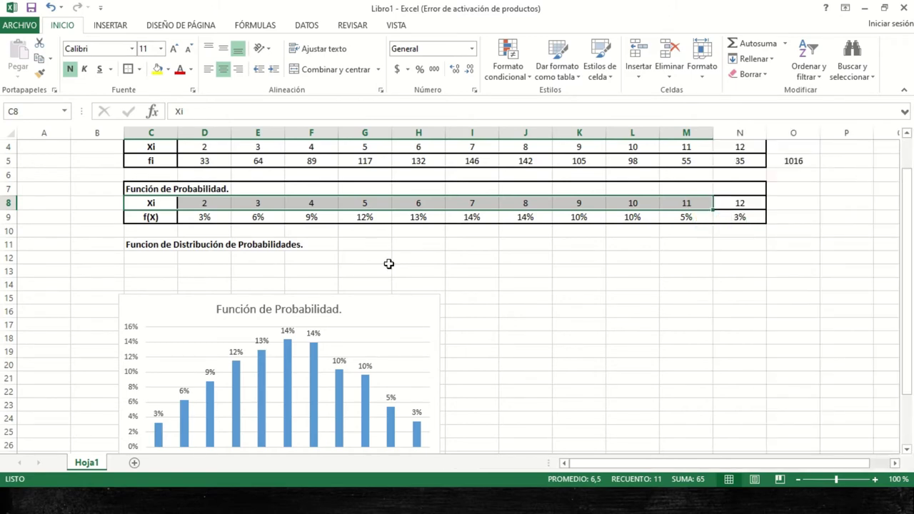
left_click_drag(138, 204, 718, 204)
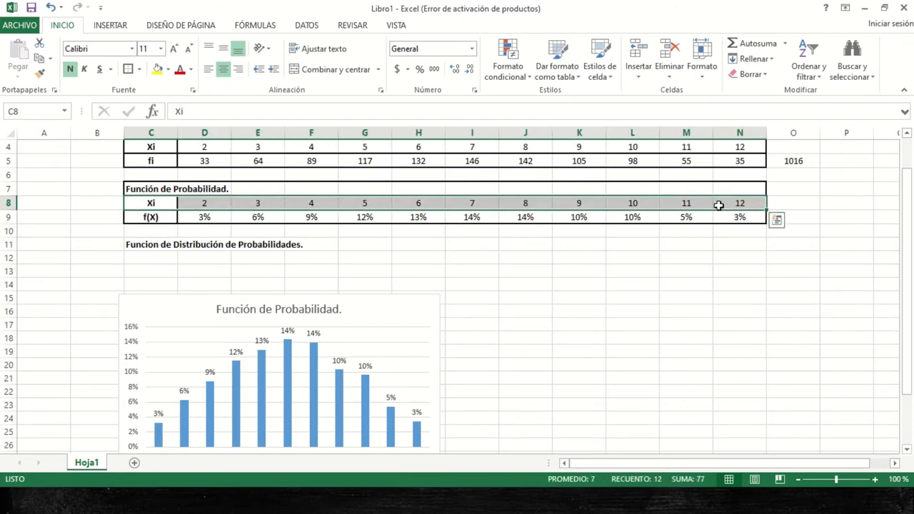
key("ctrl+c")
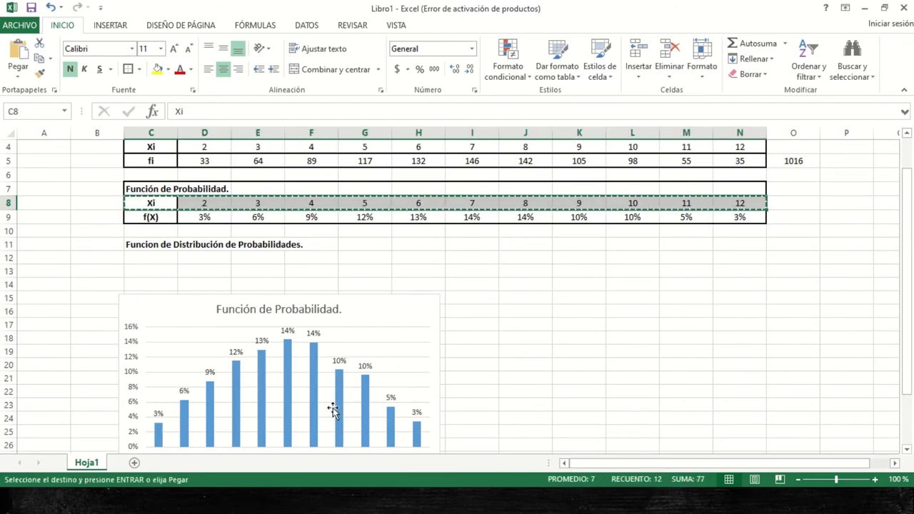
left_click(161, 263)
key("ctrl+v")
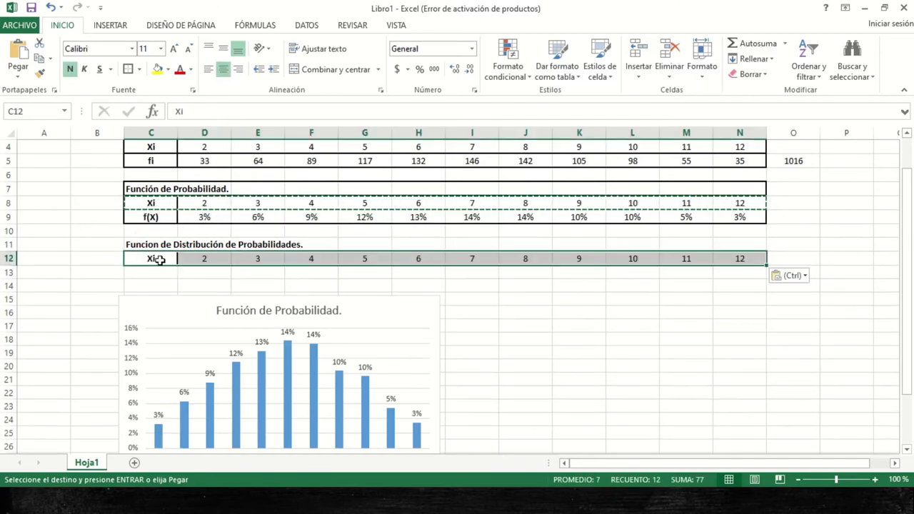
Enter the row label "F(X)" in C13, below the copied Xi label
left_click(155, 271)
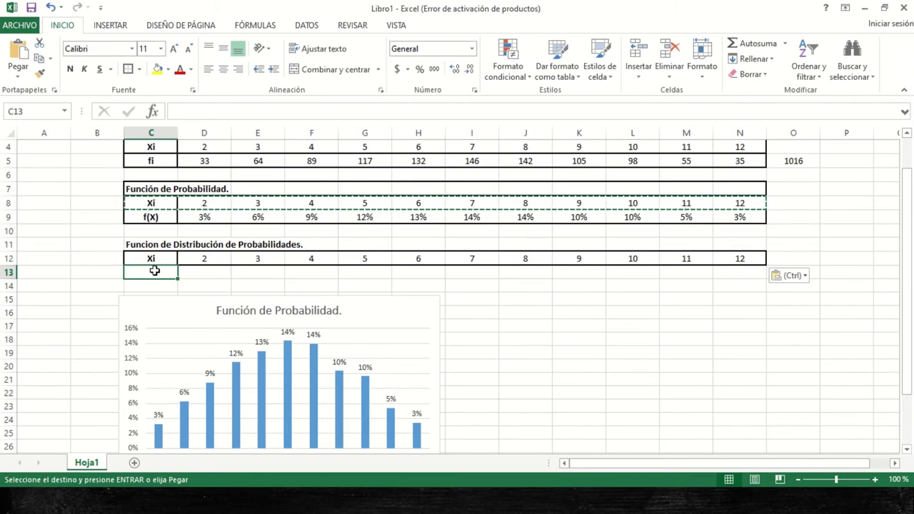
type("Funcio")
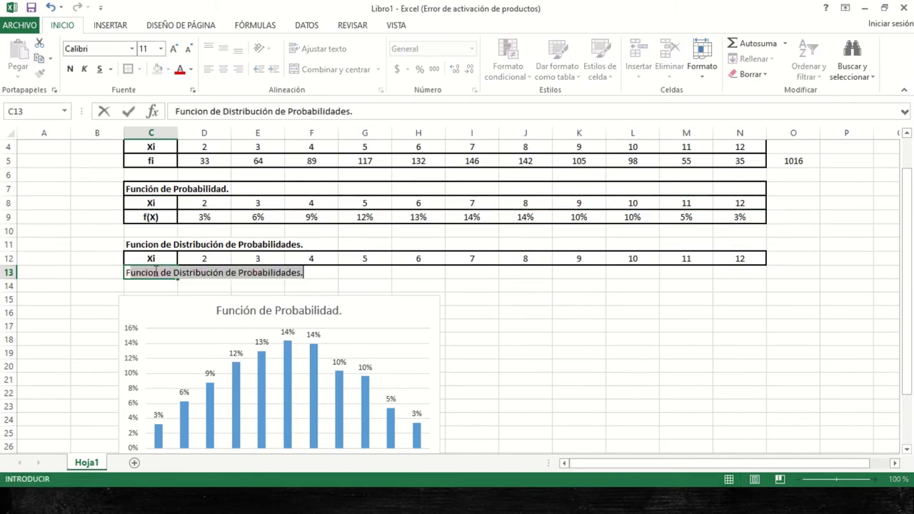
key("BackSpace")
key("BackSpace")
key("BackSpace")
key("BackSpace")
key("BackSpace")
key("BackSpace")
type("(")
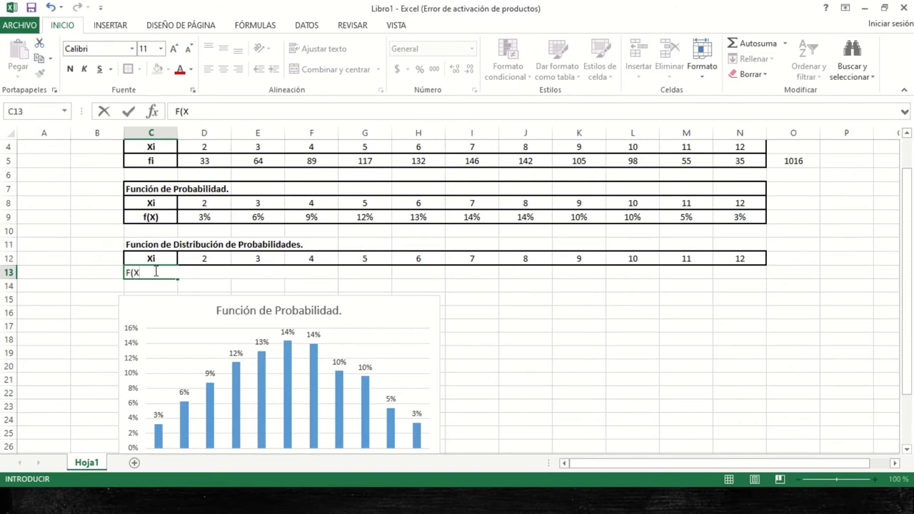
type("X)")
key("Return")
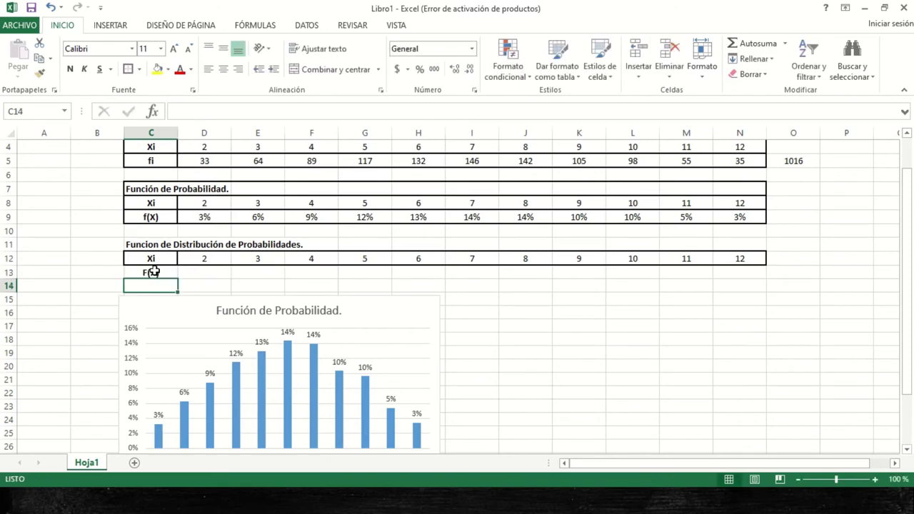
Apply a border around the F(X) label cell C13
left_click(154, 271)
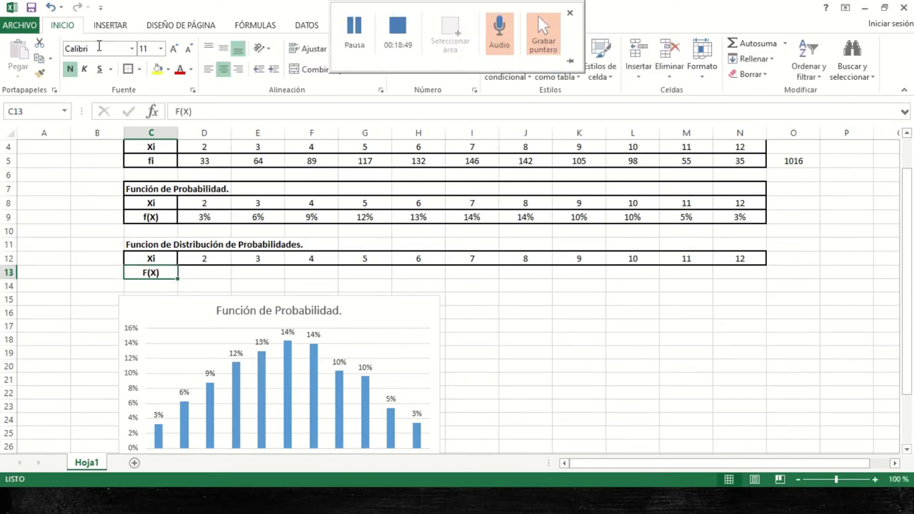
left_click(128, 70)
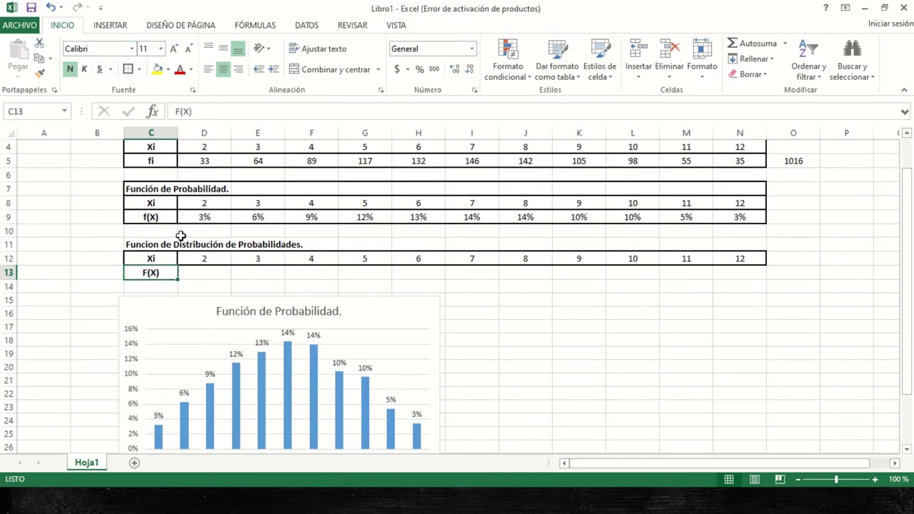
left_click(149, 305)
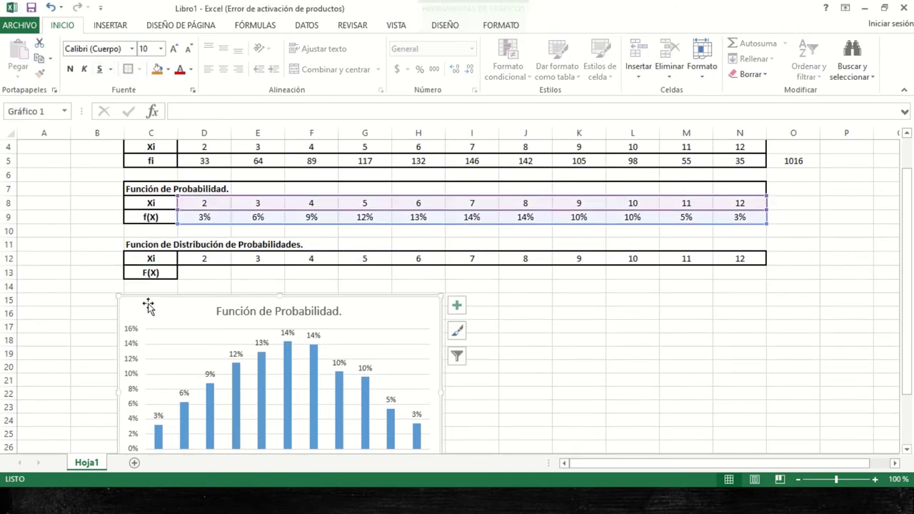
Enter the formula =D9 in D13 as the first F(X) value
left_click(202, 276)
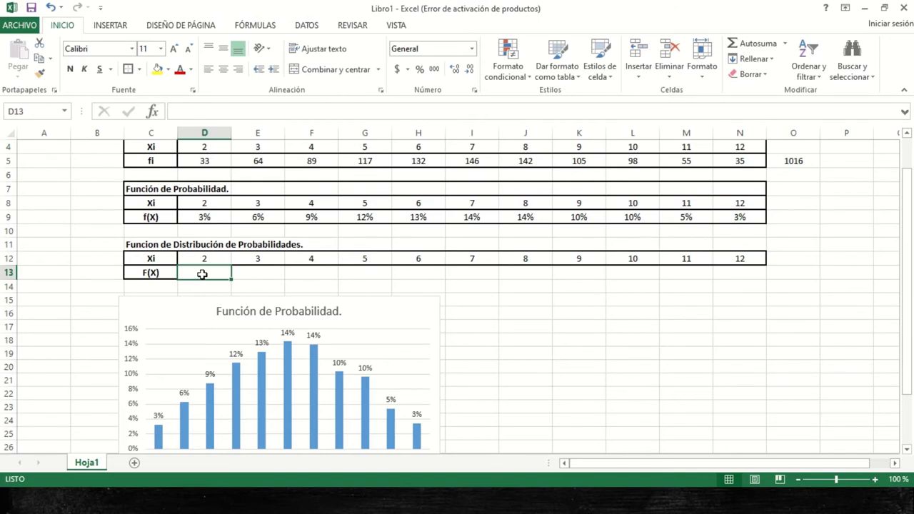
type("=")
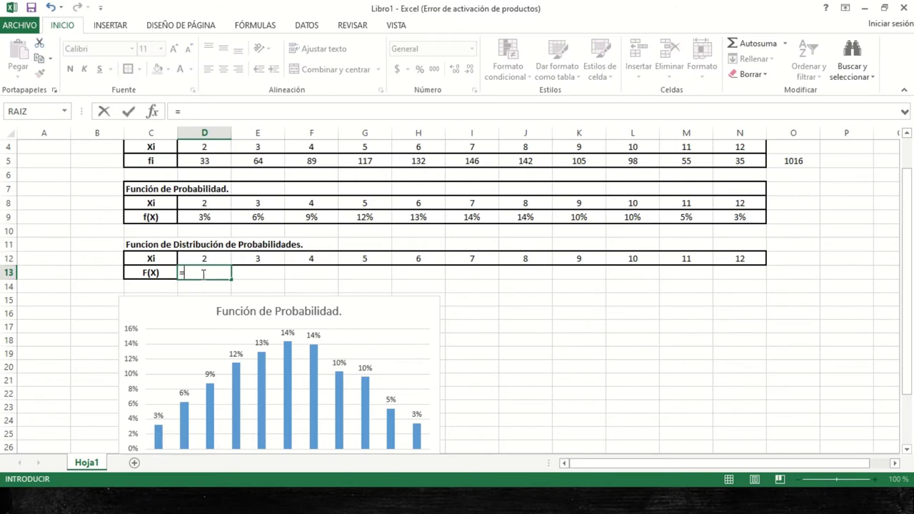
left_click(208, 216)
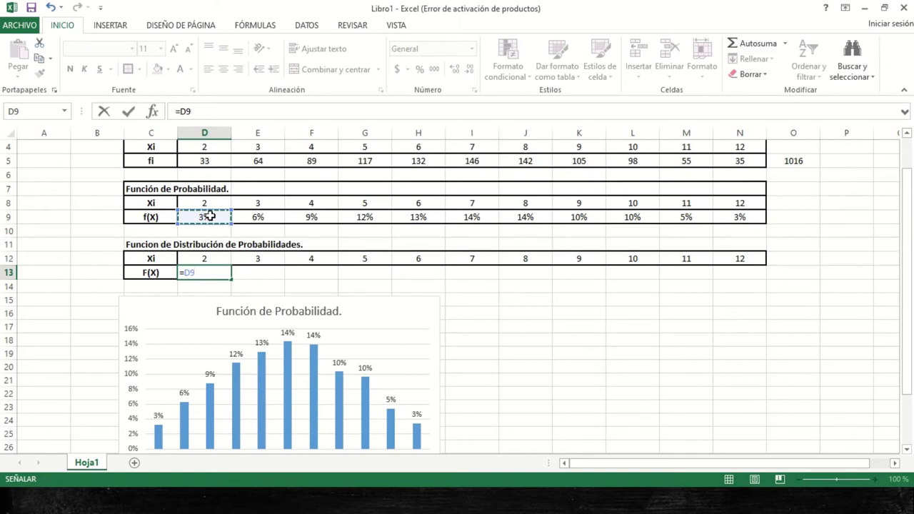
key("Return")
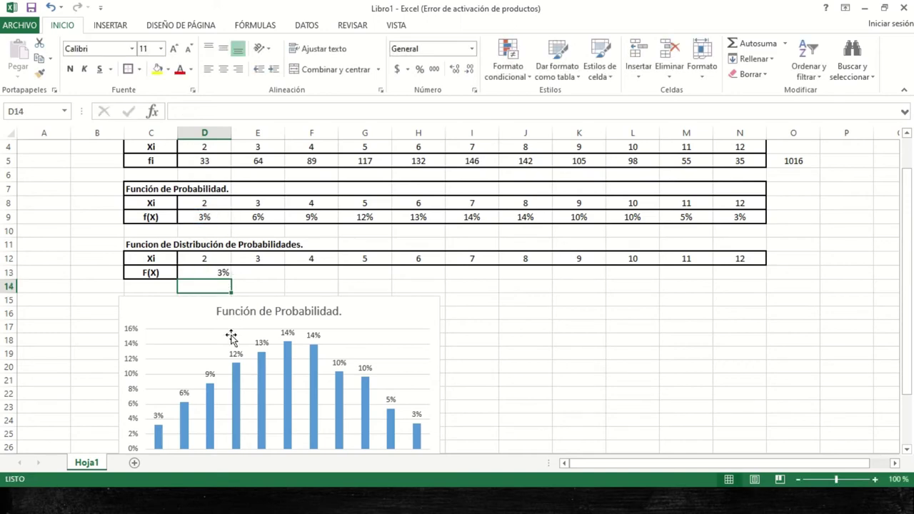
Enter the cumulative formula =E9+D13 in E13
left_click(274, 275)
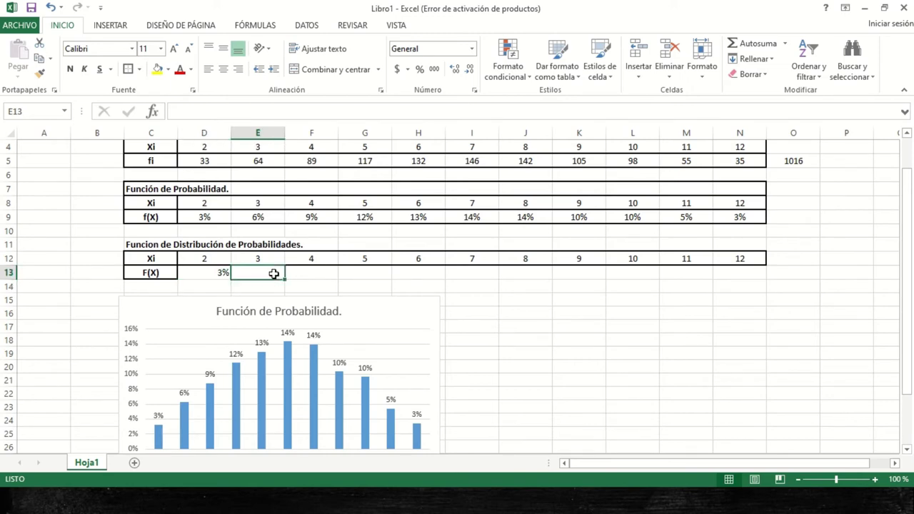
type("=")
key("Up")
key("Up")
key("Up")
key("Up")
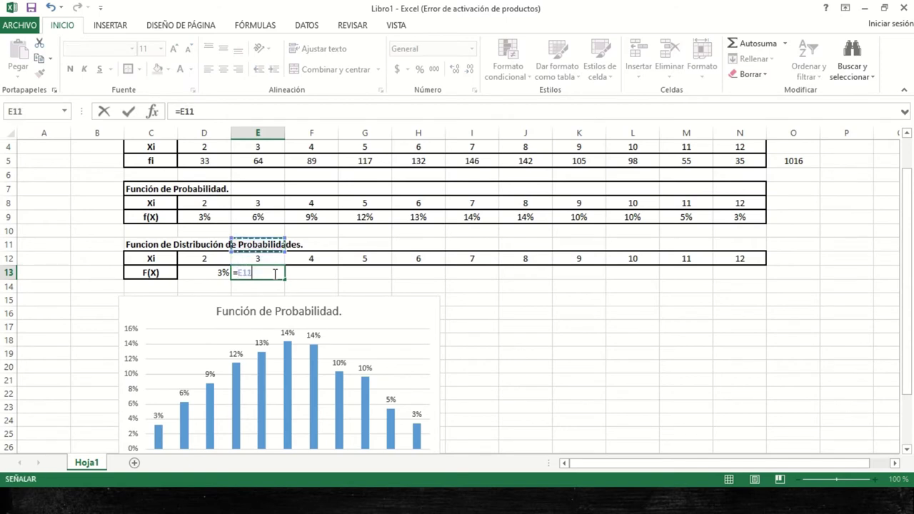
type("+")
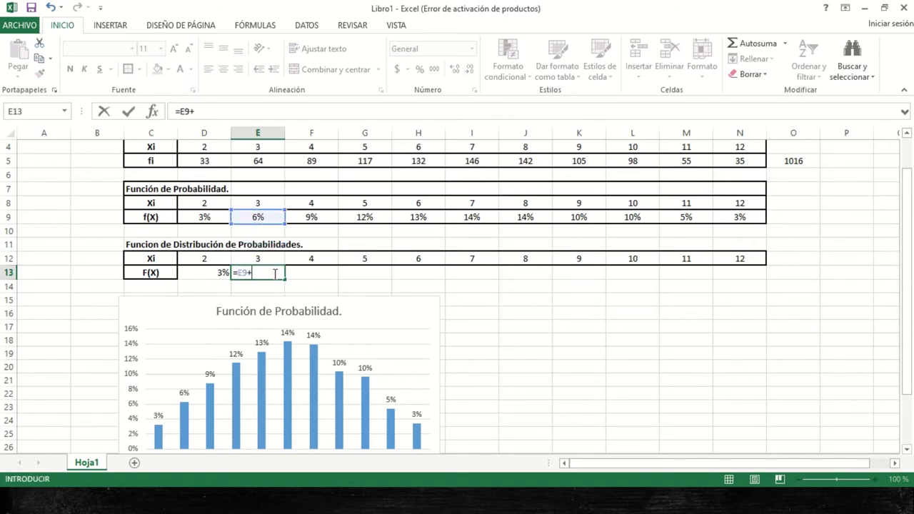
key("Left")
key("Return")
Enter the cumulative formula =F9+E13 in F13
key("Right")
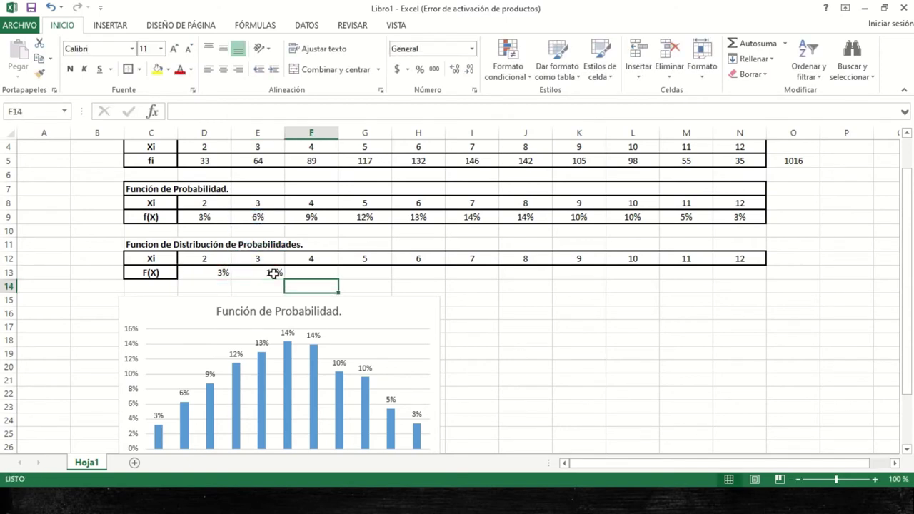
key("Up")
type("=")
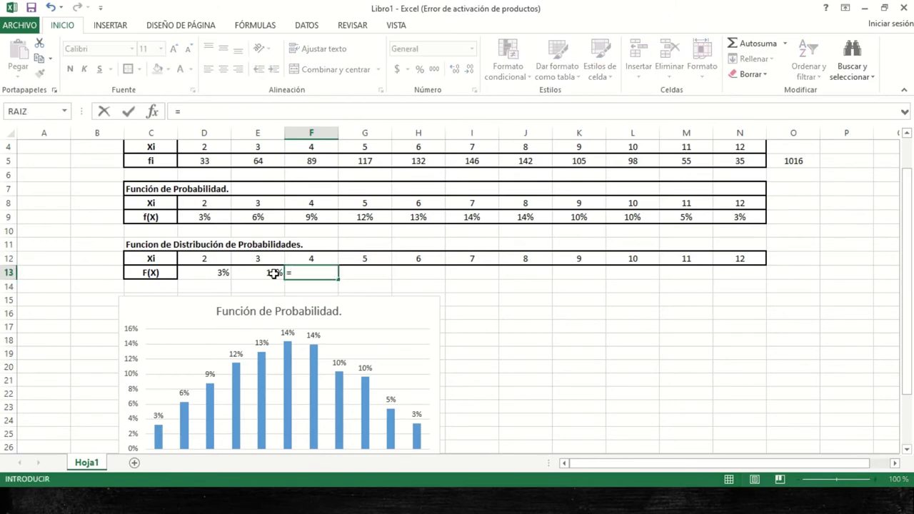
key("Up")
key("Up")
key("Up")
key("Up")
type("+")
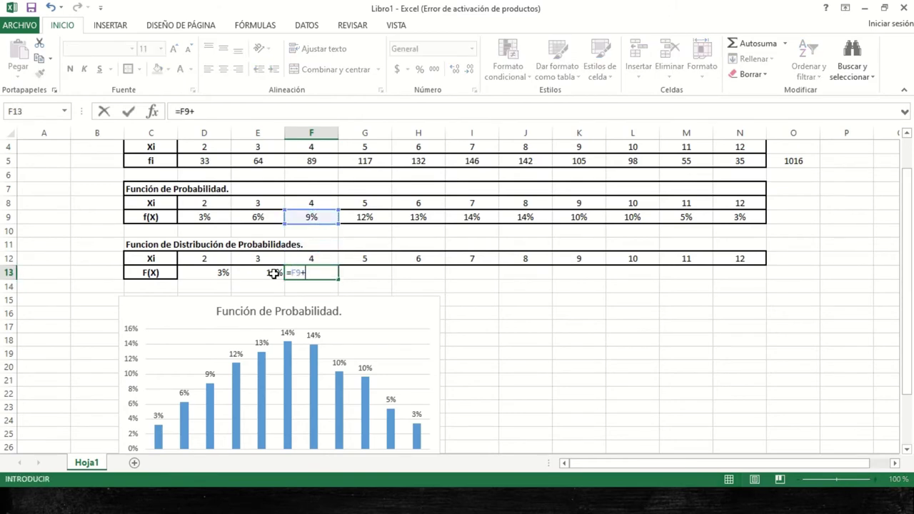
key("Left")
key("Return")
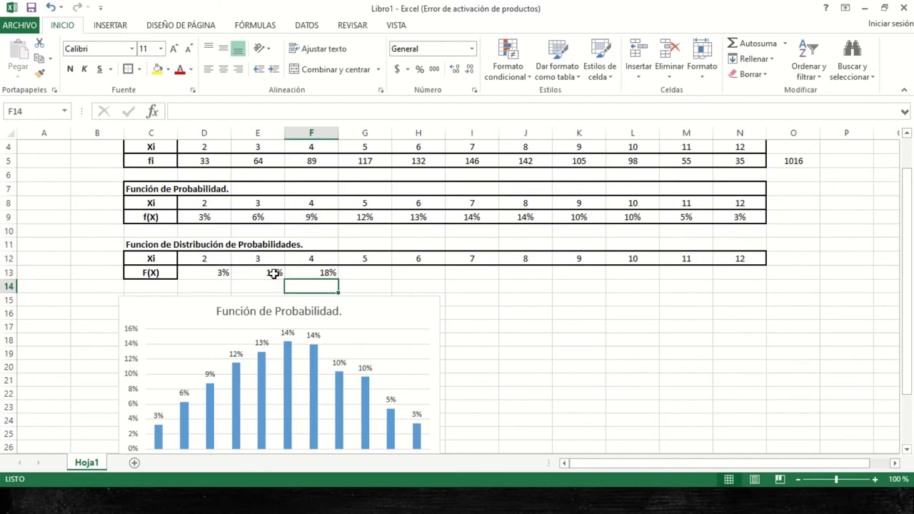
Enter the cumulative formula =G9+F13 in G13
key("Right")
key("Up")
type("=")
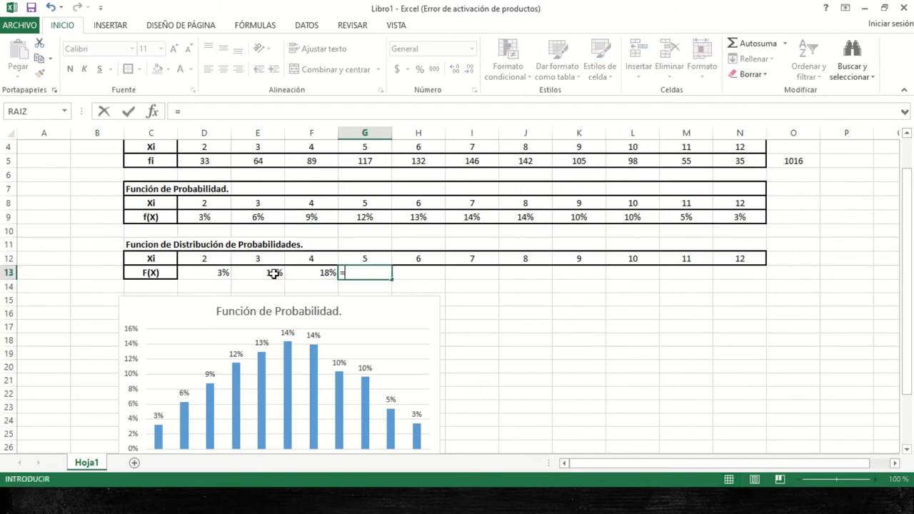
key("Up")
key("Up")
key("Up")
key("Up")
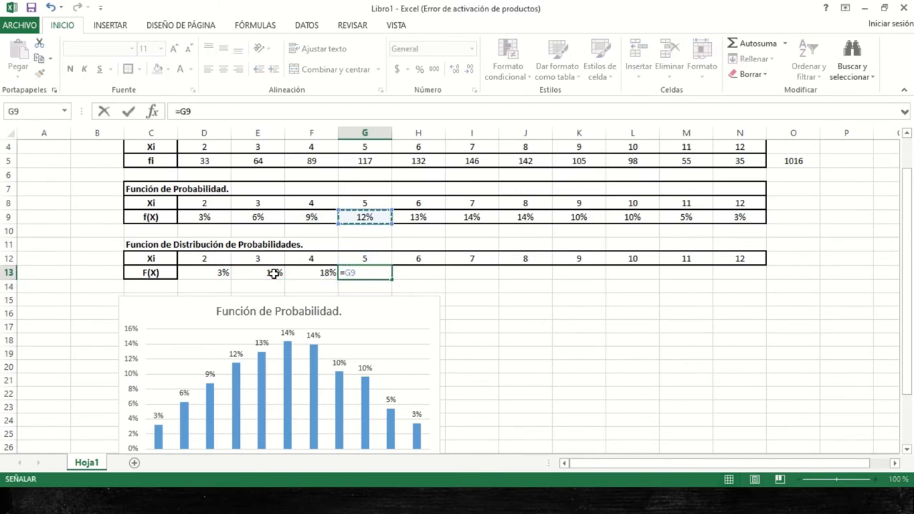
type("+")
key("Left")
key("Return")
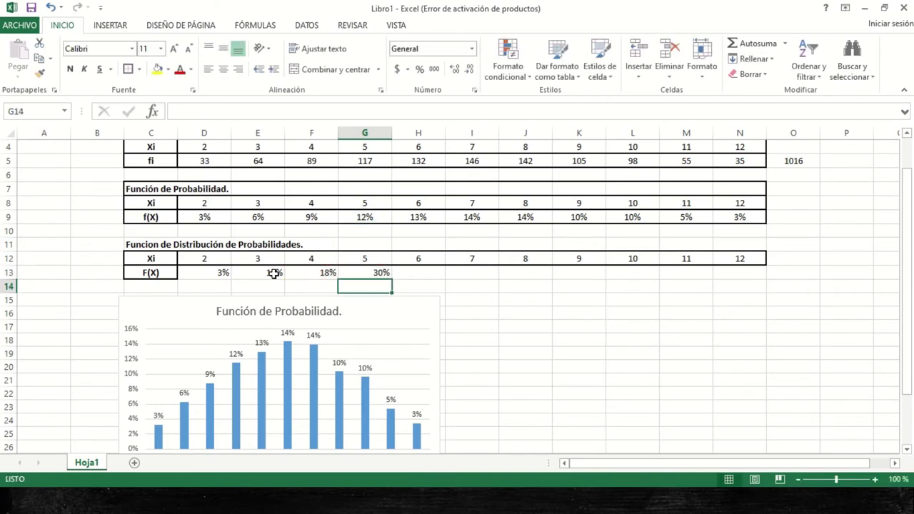
Enter the cumulative formula =H9+G13 in H13
key("Right")
key("Up")
type("=")
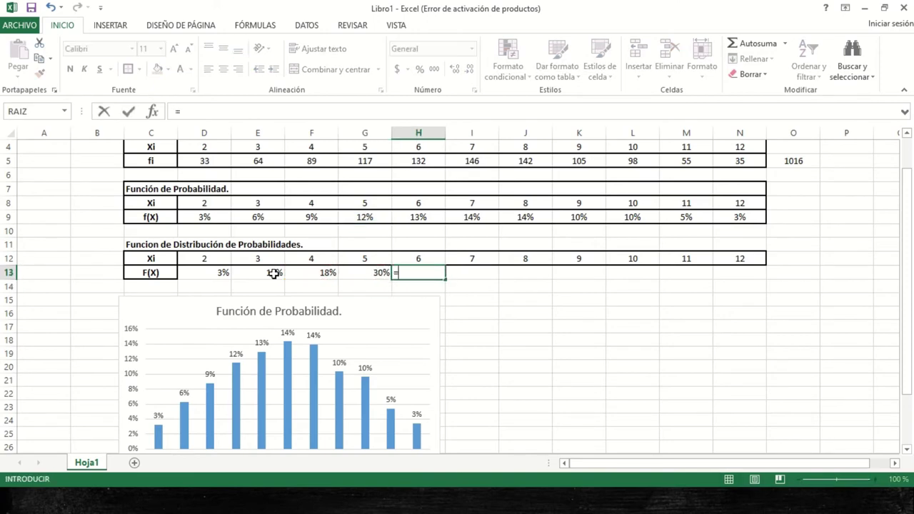
key("Up")
key("Up")
key("Up")
key("Up")
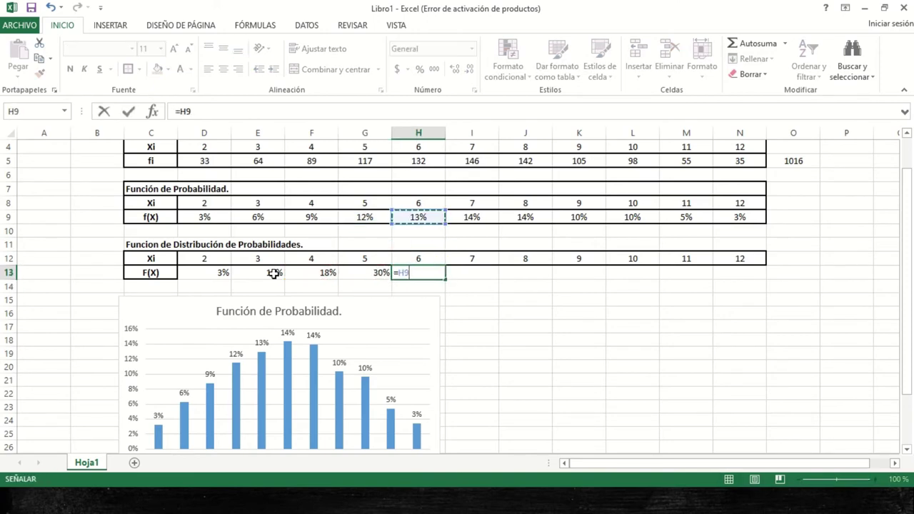
type("+")
key("Left")
key("Return")
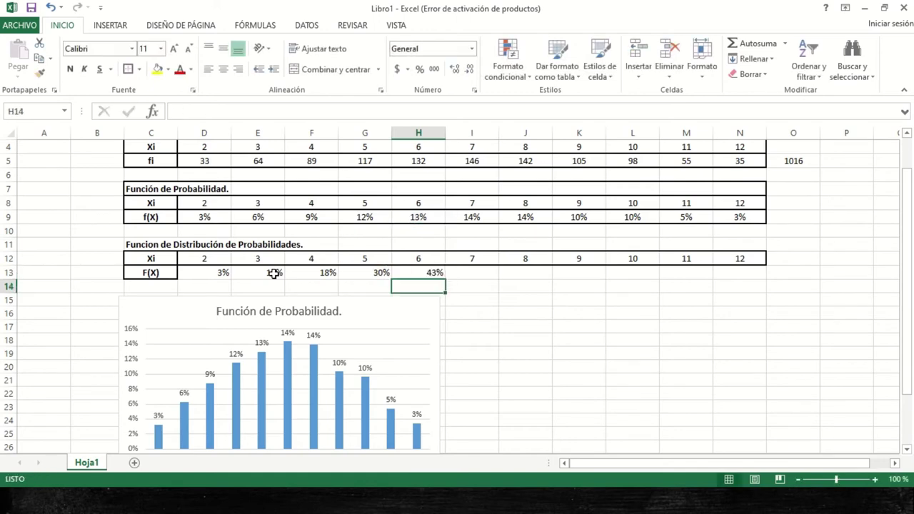
Enter the cumulative formula =I9+H13 in I13
key("Right")
key("Up")
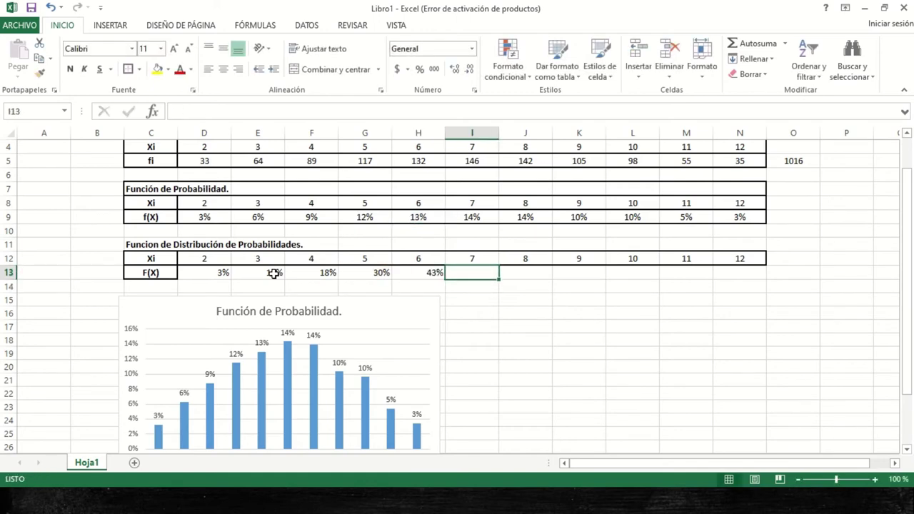
type("=")
key("Up")
key("Up")
key("Up")
key("Up")
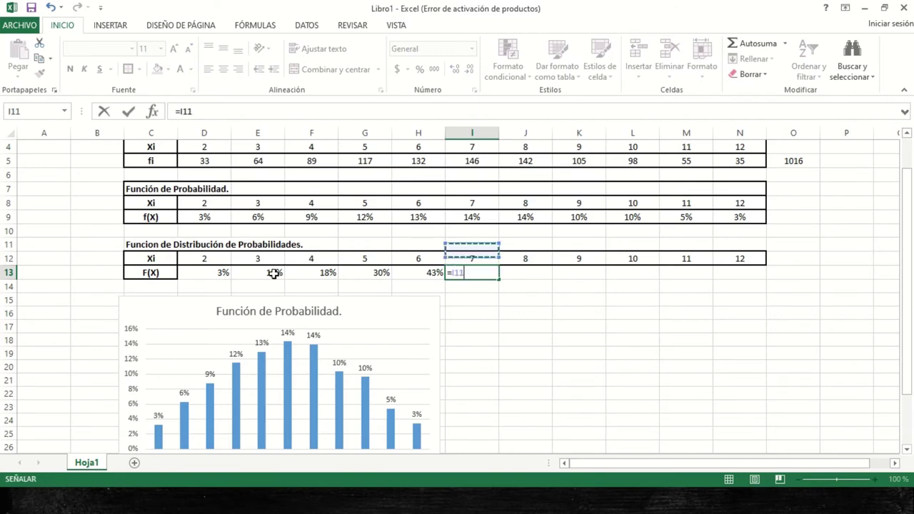
type("+")
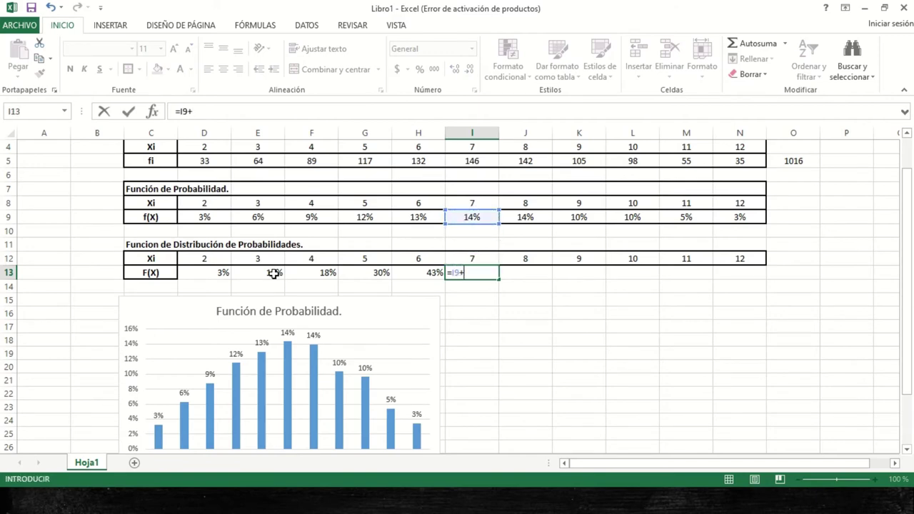
key("Left")
key("Return")
Enter the cumulative formula =J9+I13 in J13
key("Right")
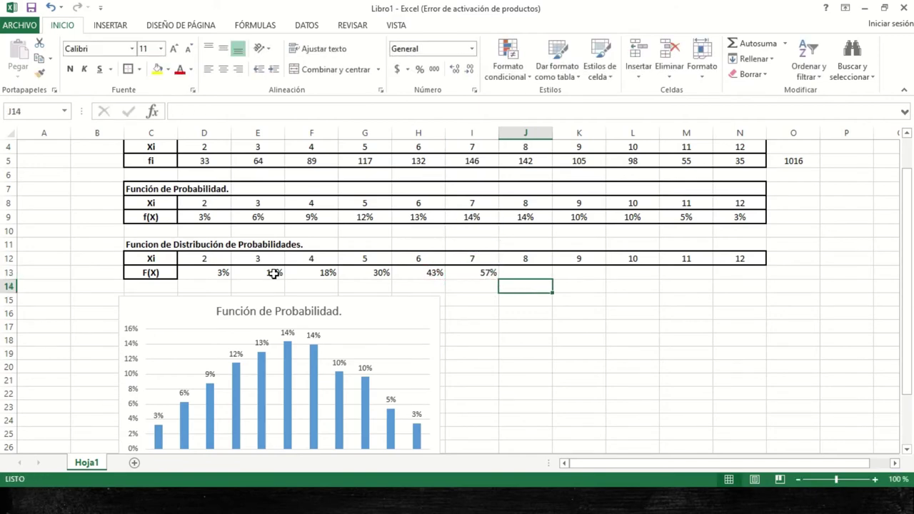
key("Up")
type("=")
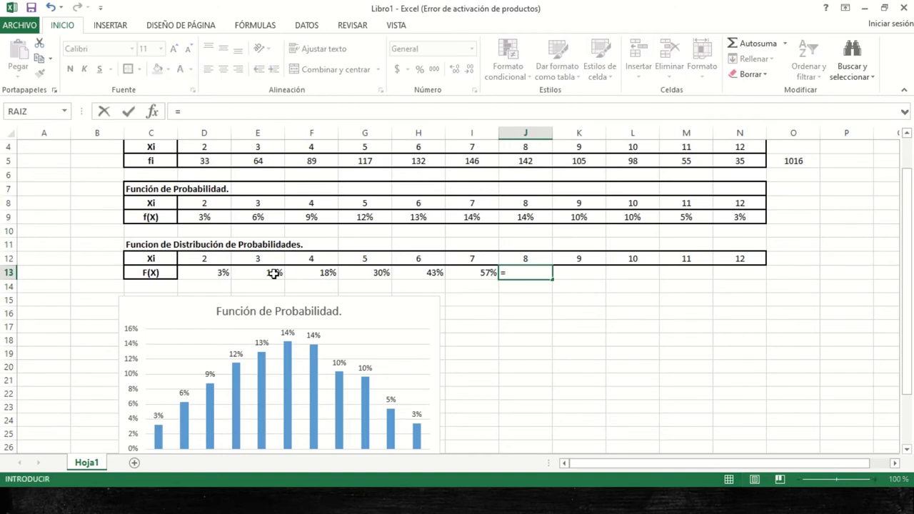
key("Up")
key("Up")
key("Up")
key("Up")
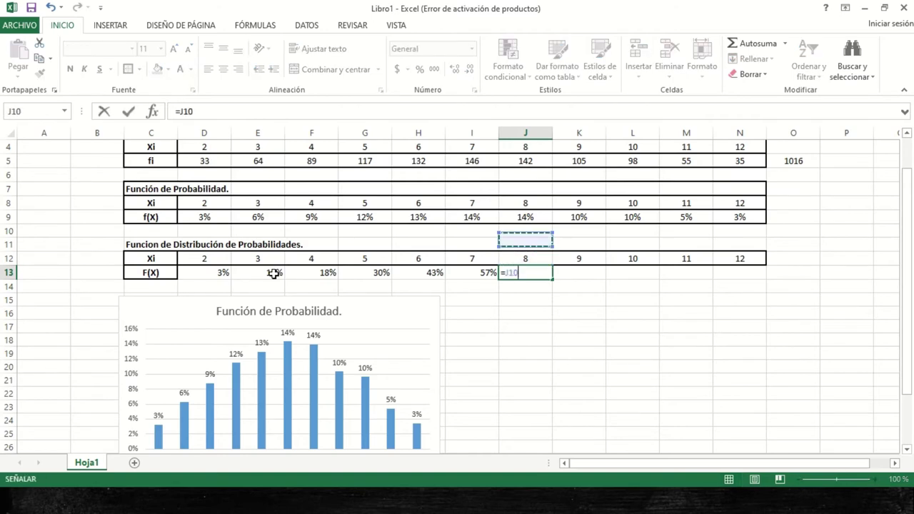
type("+")
key("Left")
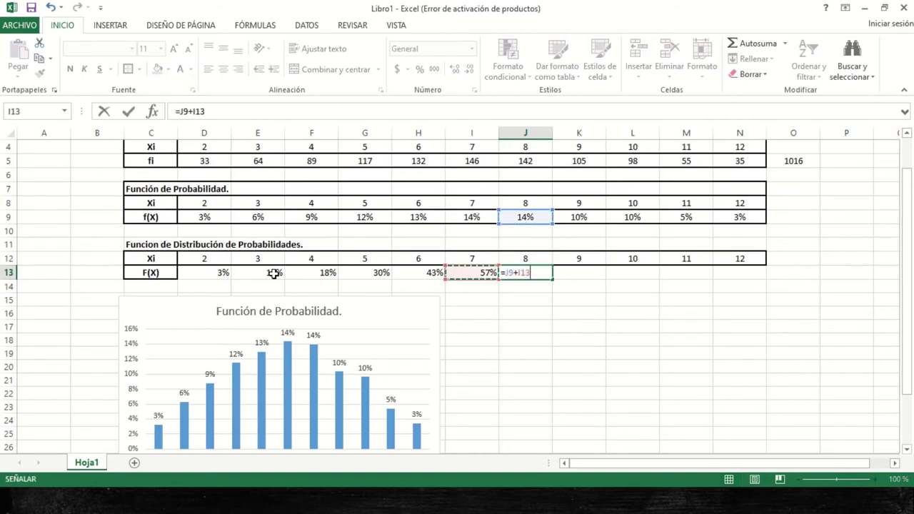
key("Return")
Enter the cumulative formula =K9+J13 in K13
key("Right")
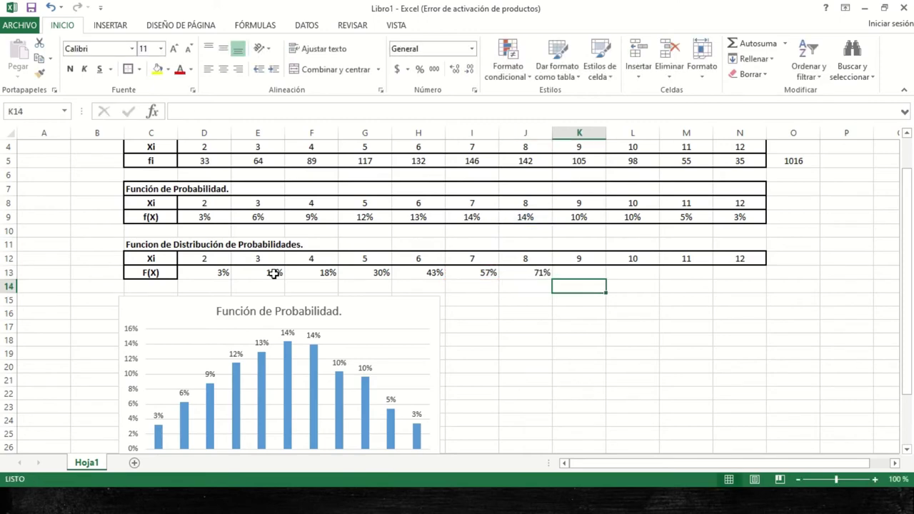
key("Up")
type("=")
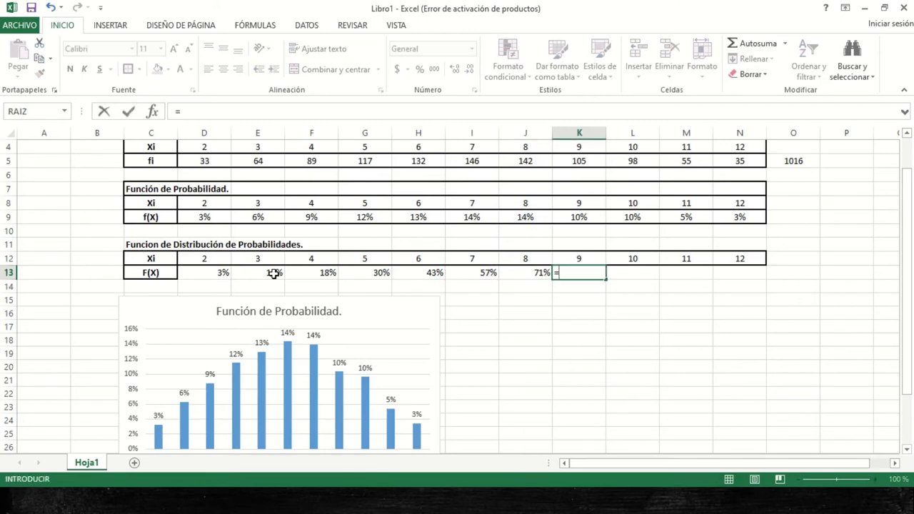
key("Up")
key("Up")
key("Up")
key("Up")
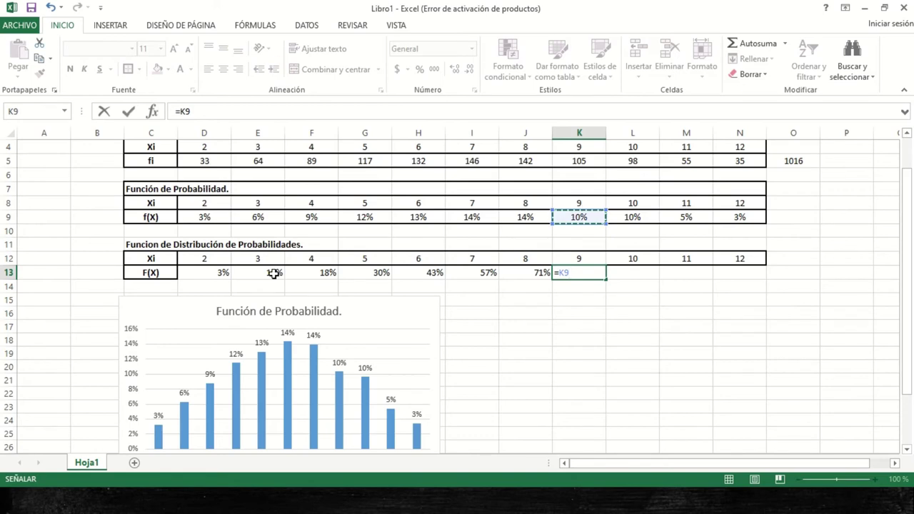
type("+")
key("Left")
key("Return")
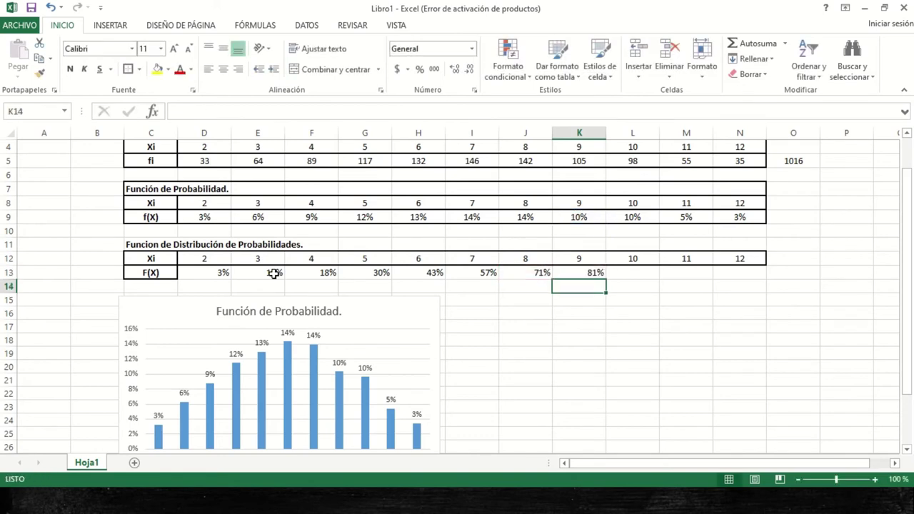
Enter the cumulative formula =L9+K13 in L13
key("Right")
key("Up")
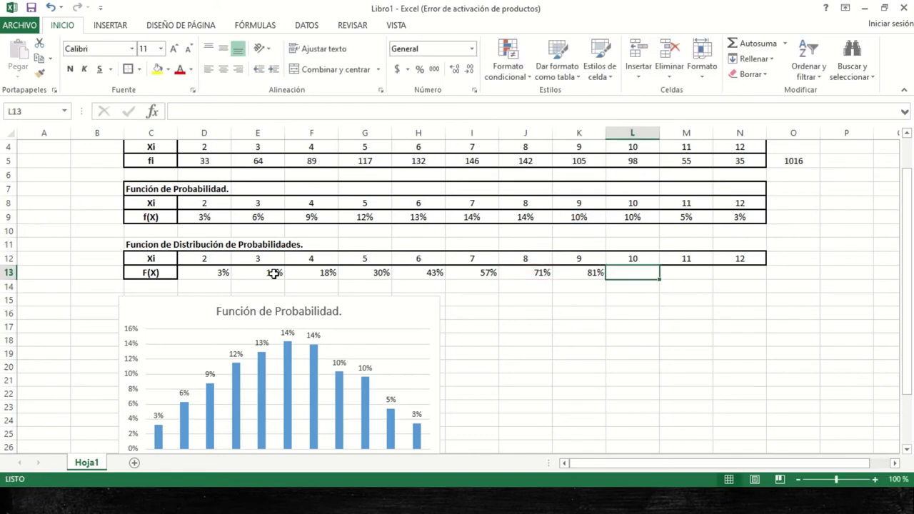
type("=")
key("Up")
key("Up")
key("Up")
key("Up")
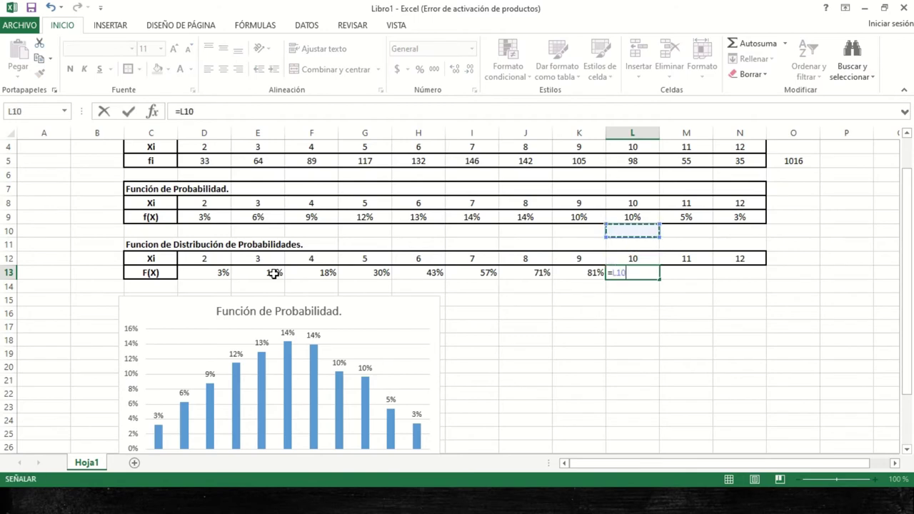
type("+")
key("Left")
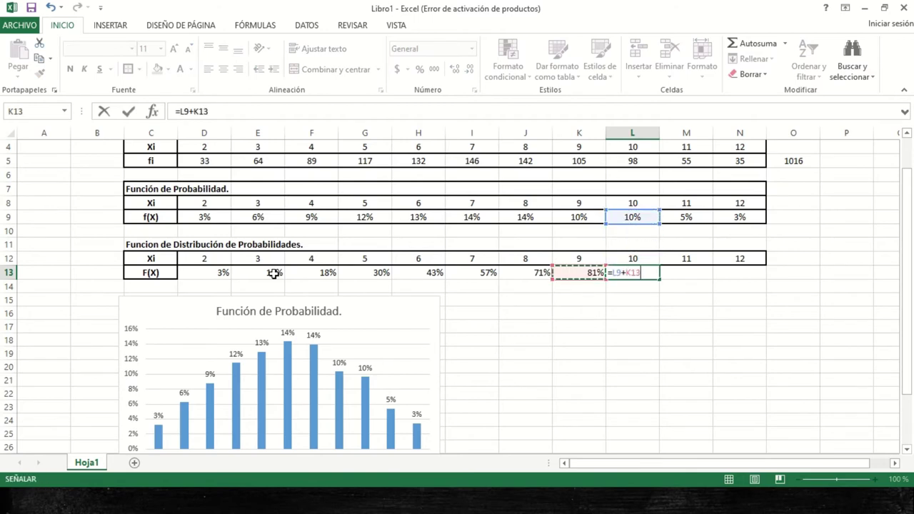
key("Return")
Enter the cumulative formula =M9+L13 in M13
key("Right")
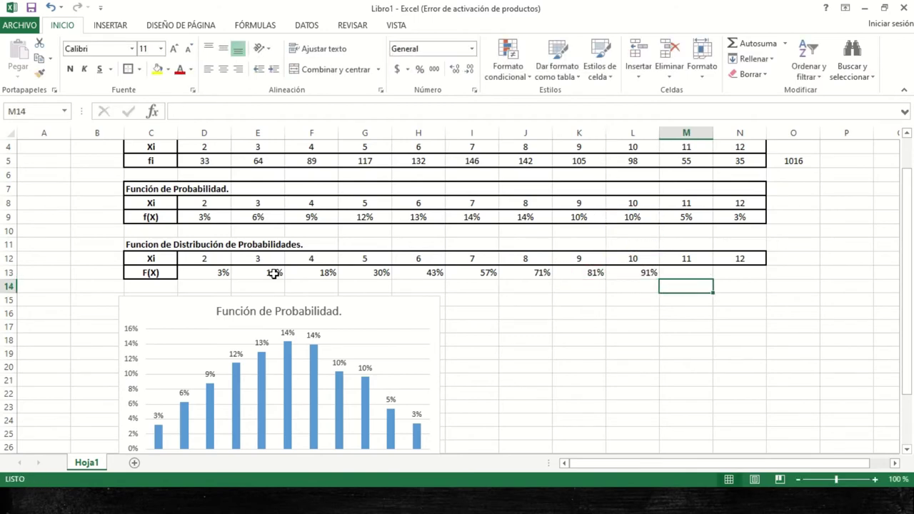
key("Up")
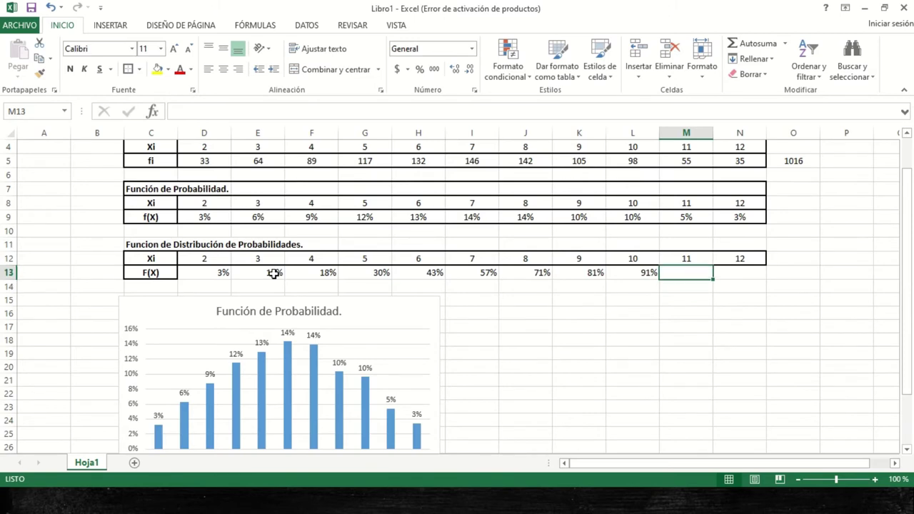
type("=")
key("Up")
key("Up")
key("Up")
key("Up")
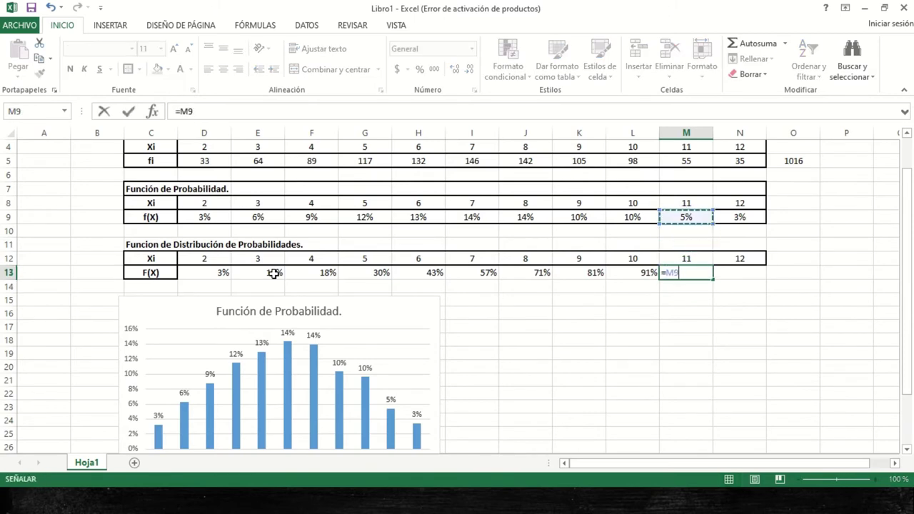
type("+")
key("Left")
key("Return")
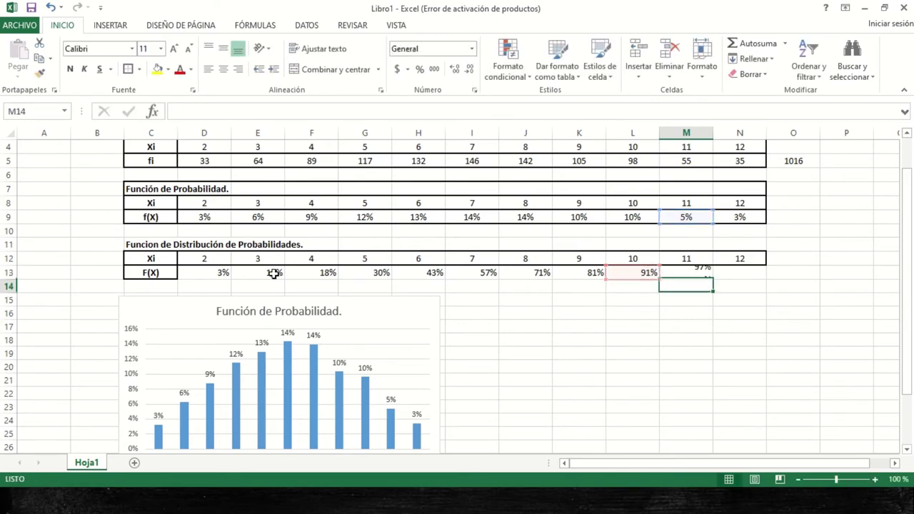
Enter the cumulative formula =N9+M13 in N13 to complete the F(X) row
key("Right")
key("Up")
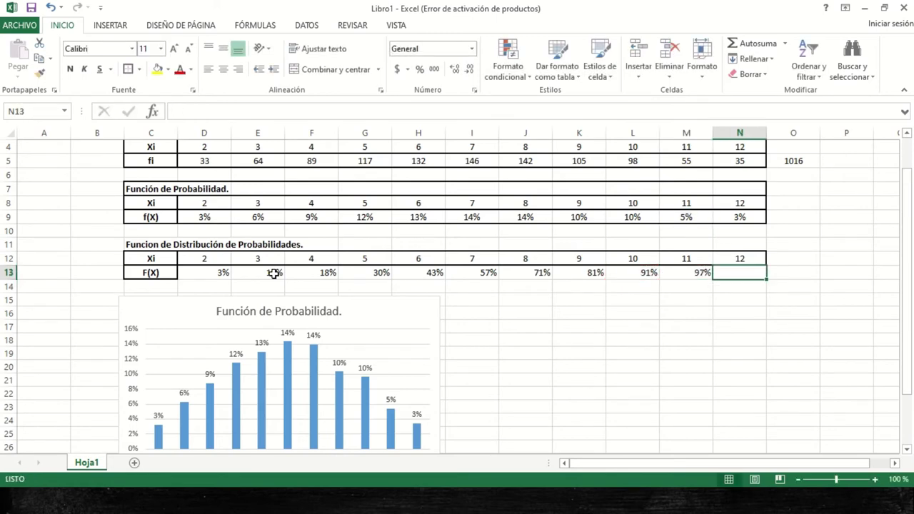
type("=")
key("Up")
key("Up")
key("Up")
key("Up")
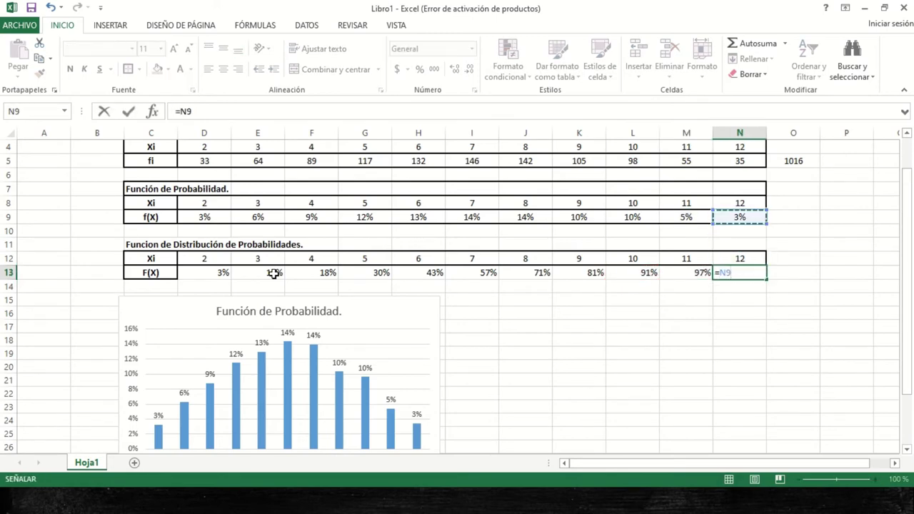
type("+")
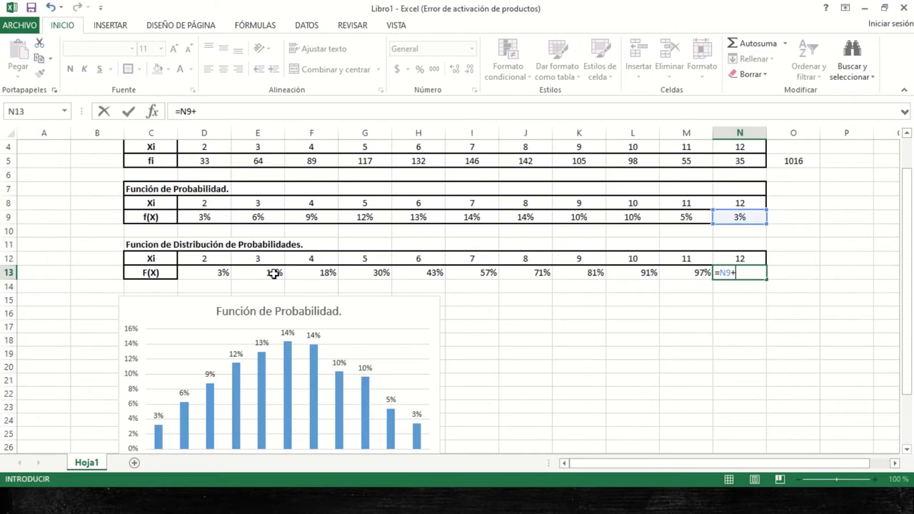
key("Left")
key("Return")
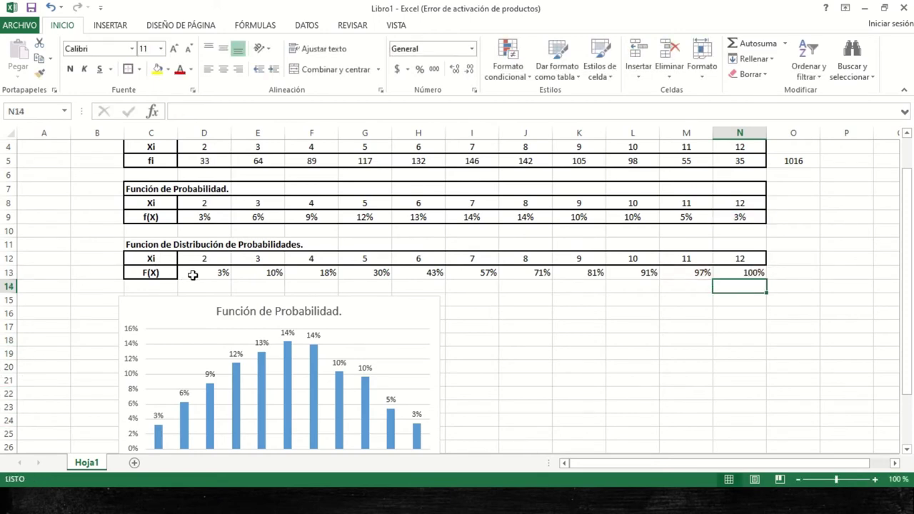
Center the F(X) values in D13:N13 and put an outline border around them
left_click_drag(193, 275, 716, 277)
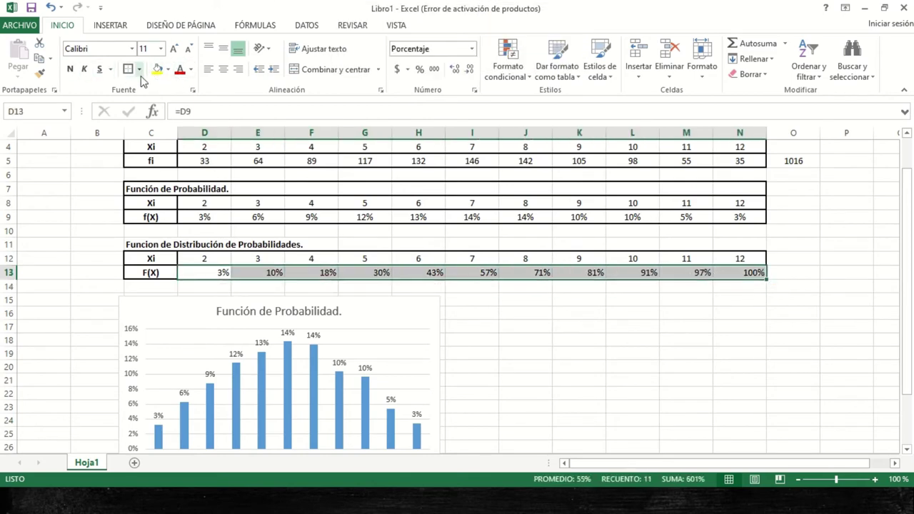
left_click(223, 70)
left_click(827, 341)
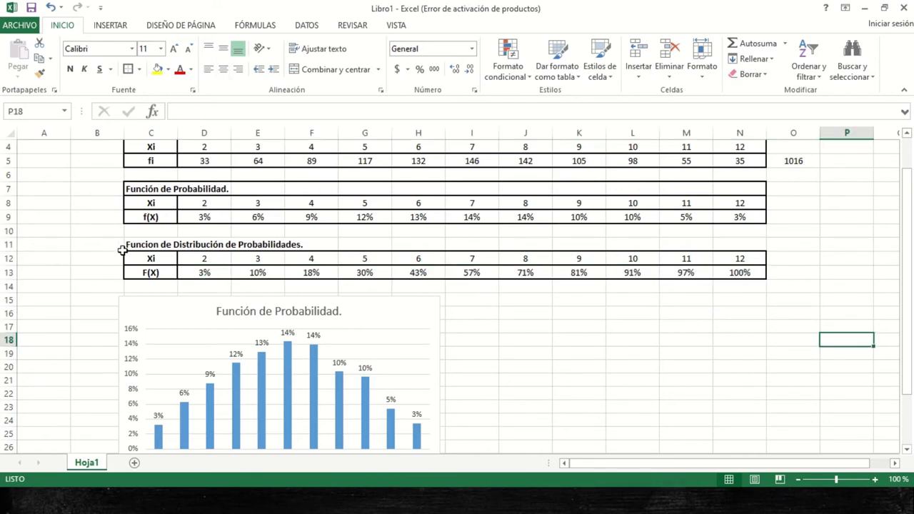
Apply an outline border to the distribution table's title row, C11:N11
left_click_drag(131, 245, 729, 247)
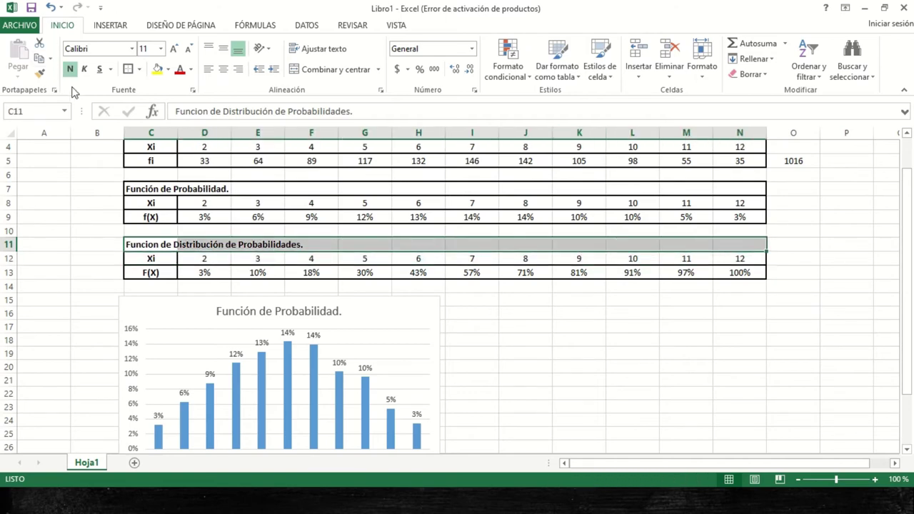
left_click(125, 70)
left_click(520, 328)
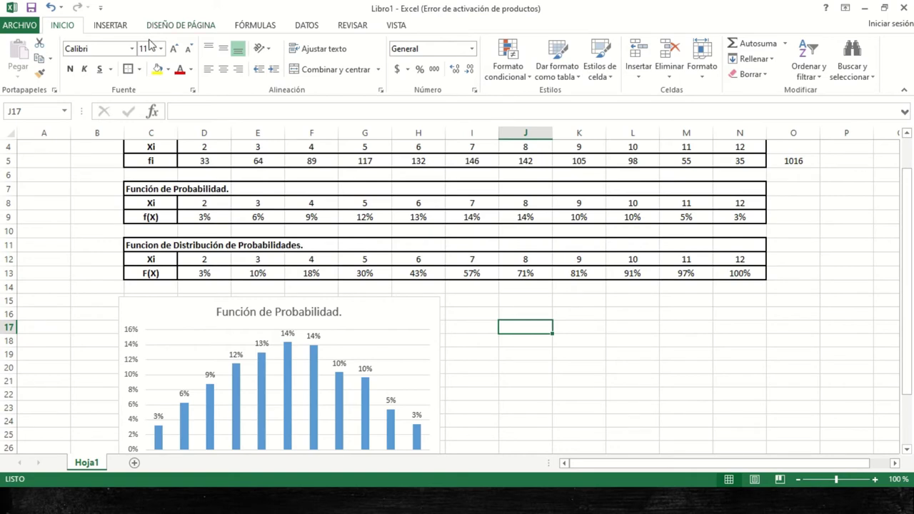
Insert a blank column chart and place it beside the Función de Probabilidad chart, below the F(X) table
left_click(113, 24)
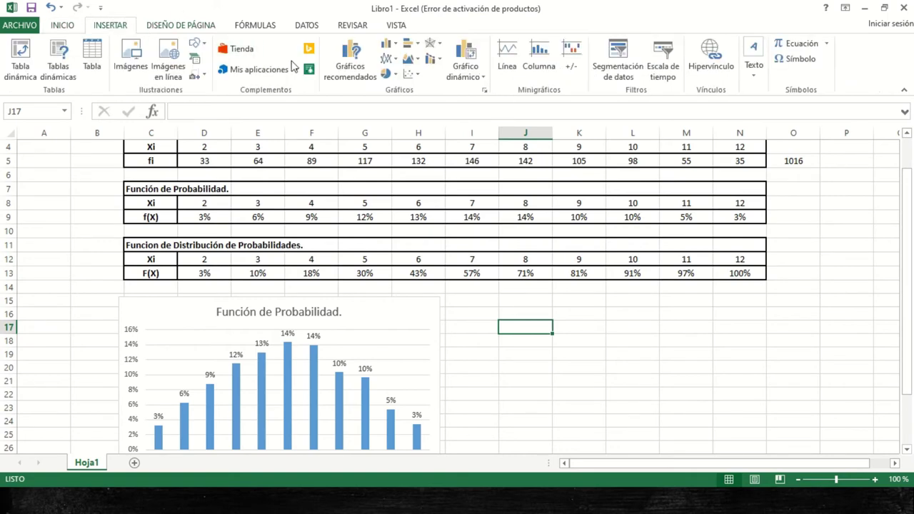
left_click(389, 44)
left_click(397, 85)
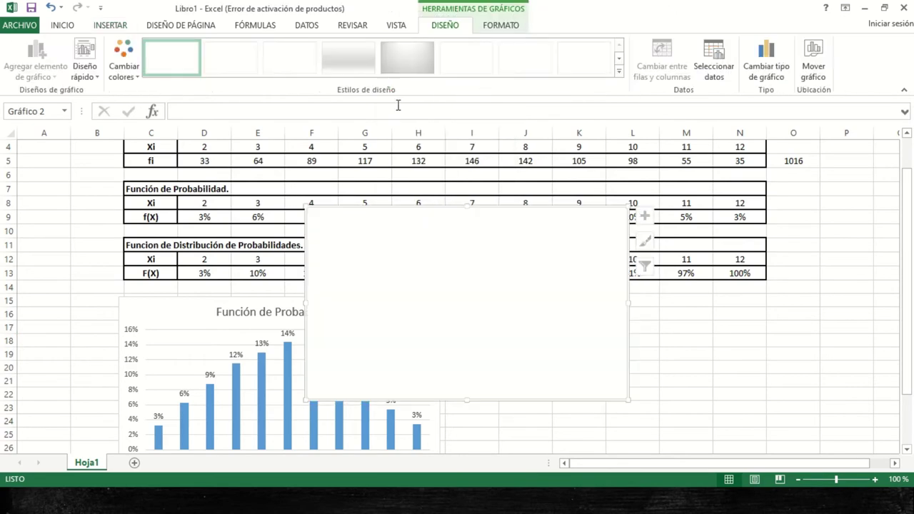
left_click_drag(423, 212, 576, 305)
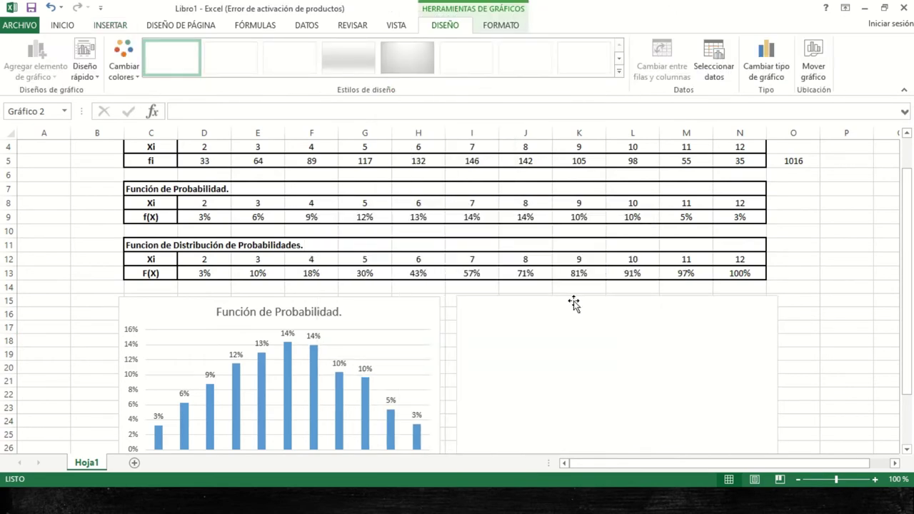
Add a series named "Función de distribución deProbabilidades." to the blank chart, with the F(X) values D13:N13
scroll(607, 345, "down", 1)
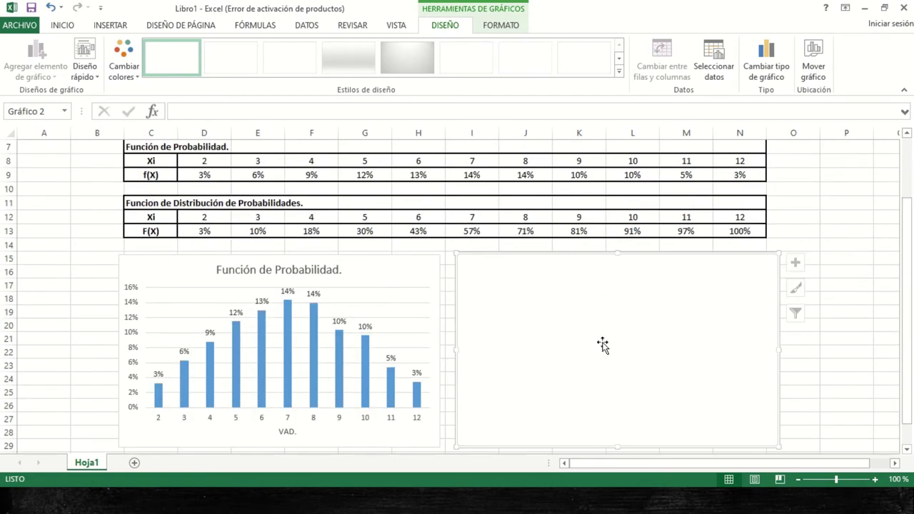
right_click(604, 344)
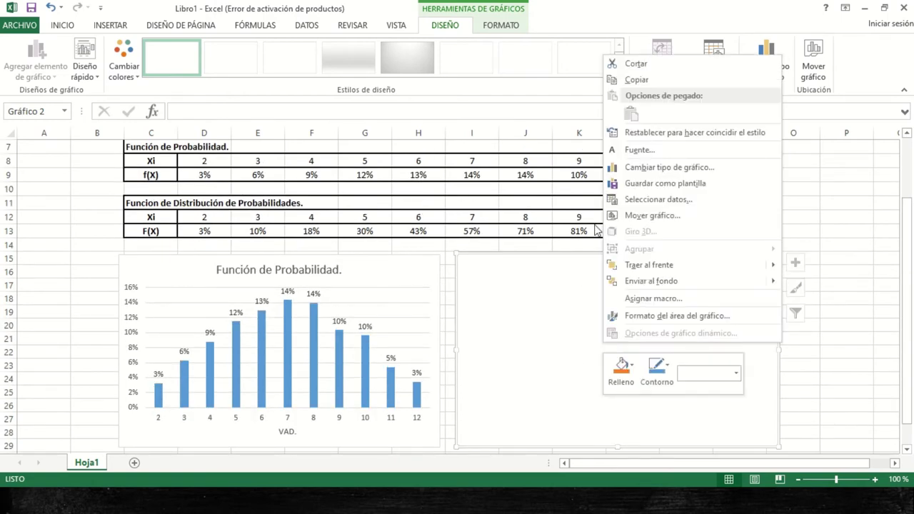
left_click(625, 204)
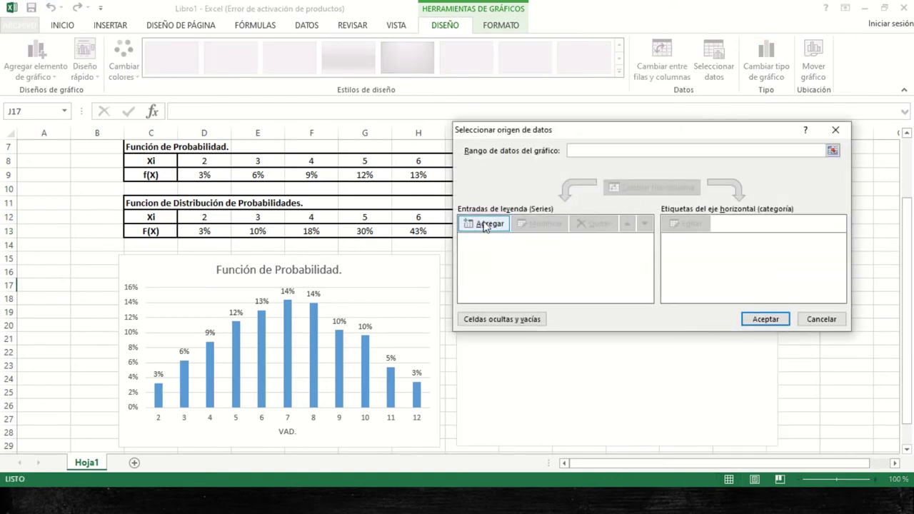
left_click(485, 224)
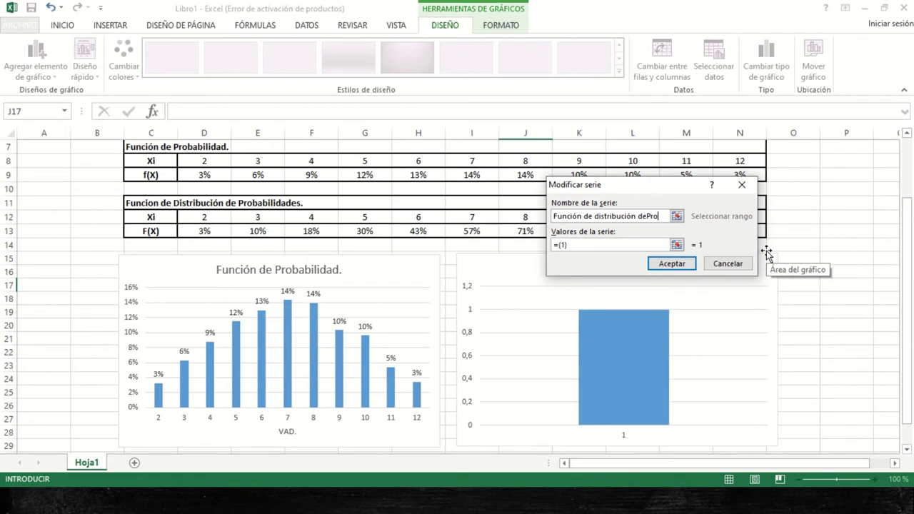
type("bilidades.")
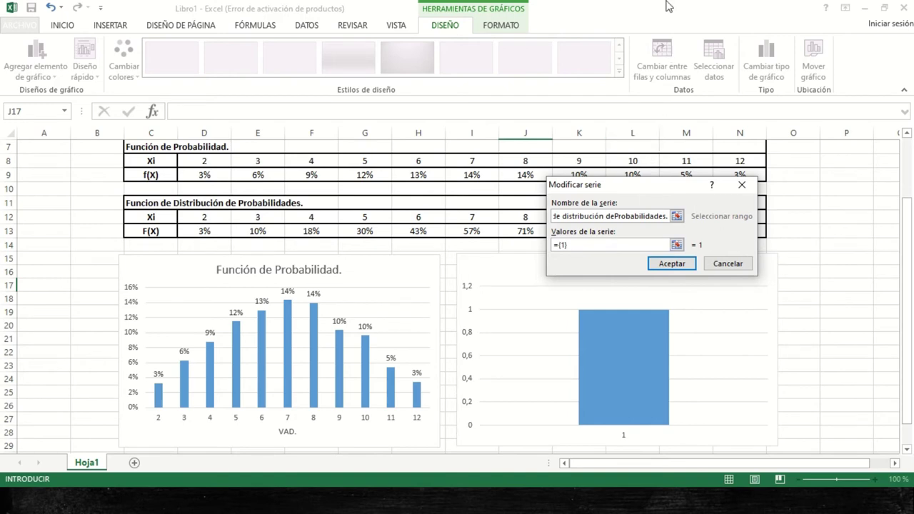
left_click(677, 245)
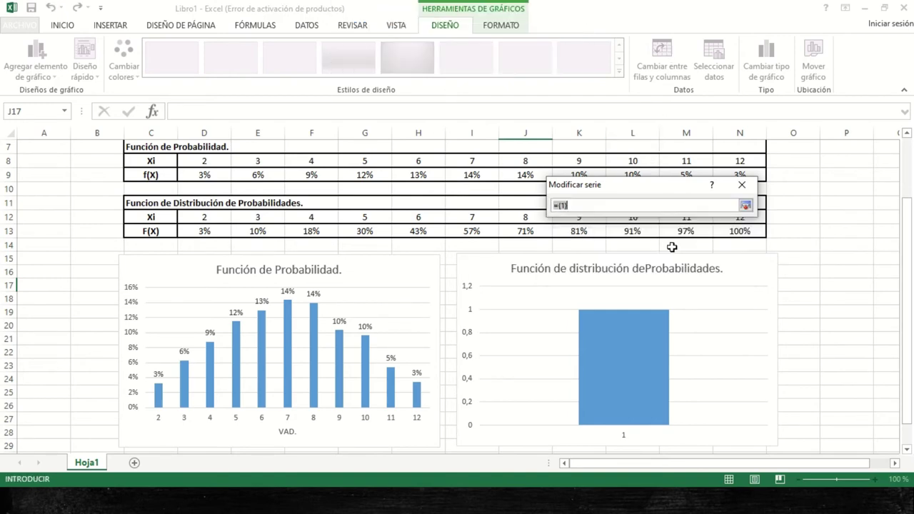
left_click_drag(192, 231, 740, 228)
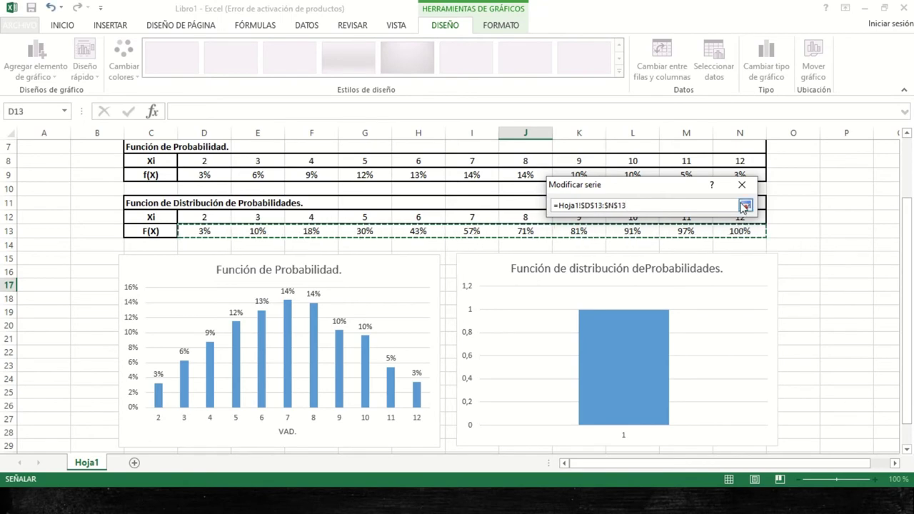
left_click(746, 205)
left_click(673, 264)
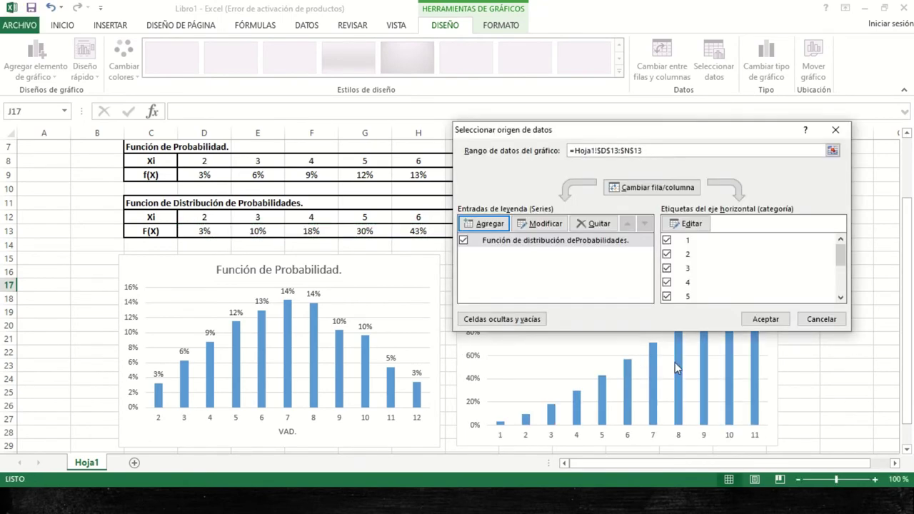
Set the chart's horizontal axis labels to the Xi values in D12:N12 and accept the data source
left_click(692, 225)
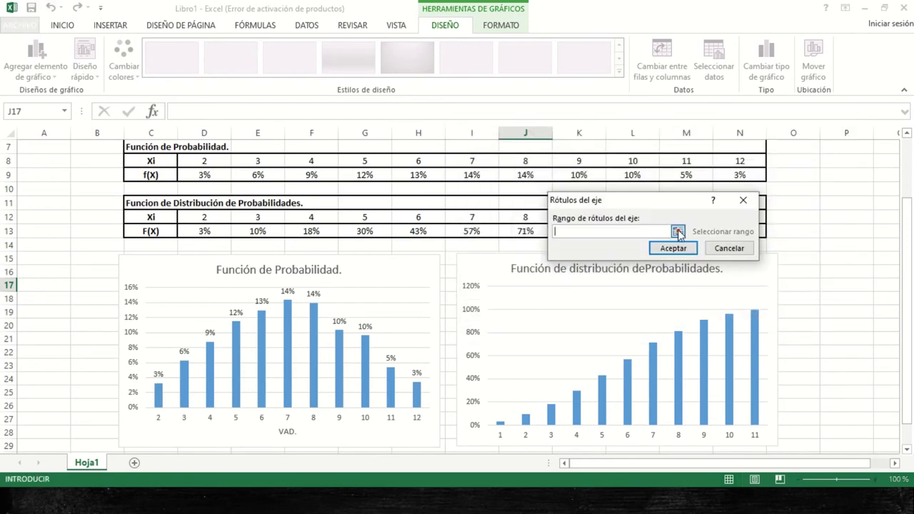
left_click(678, 232)
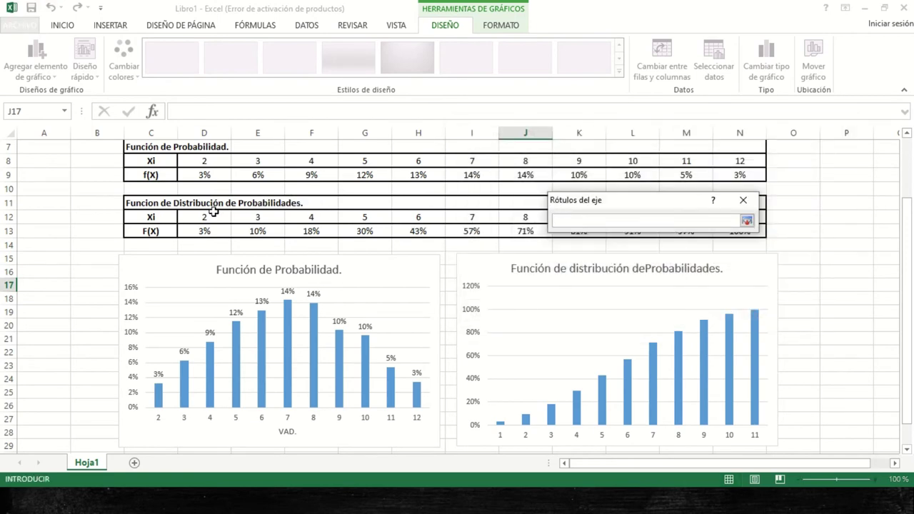
left_click_drag(213, 212, 753, 218)
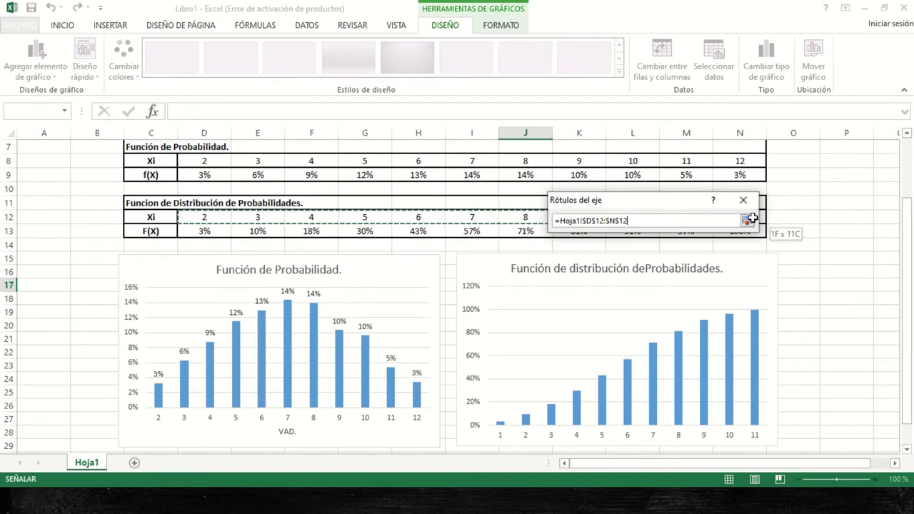
left_click(748, 220)
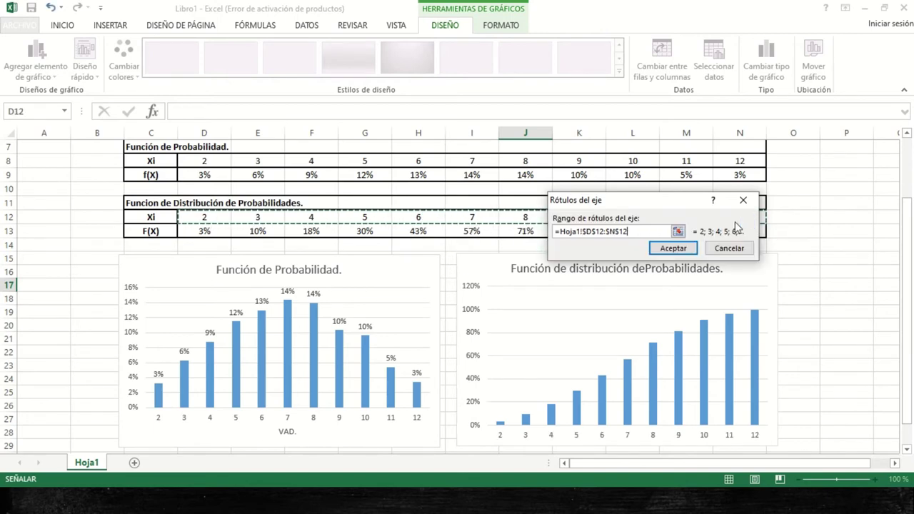
left_click(672, 248)
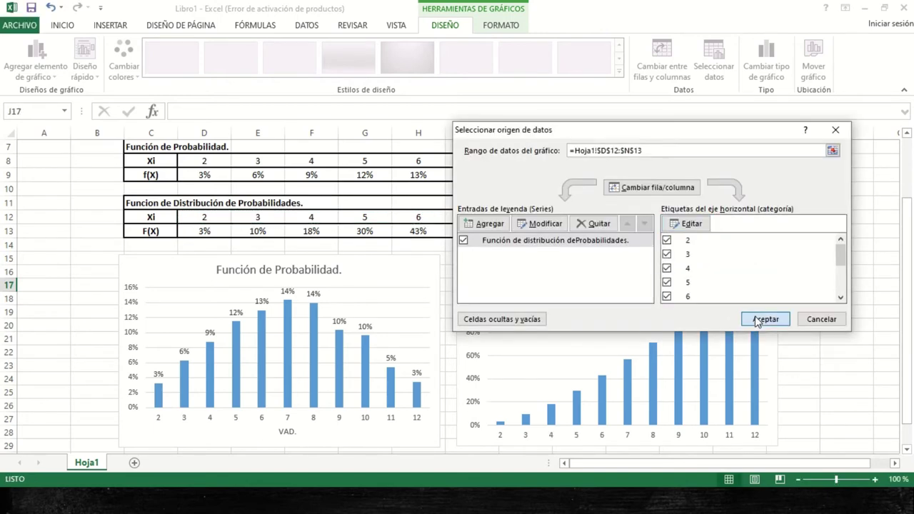
left_click(758, 320)
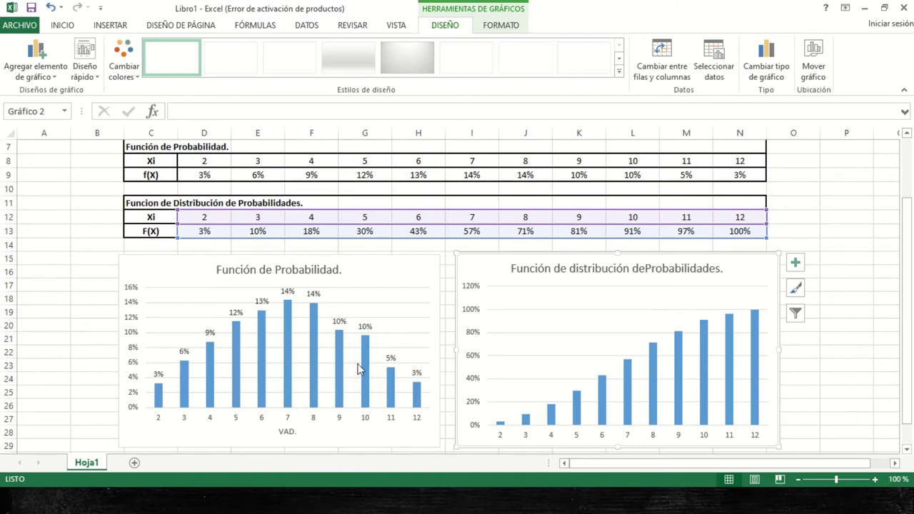
Set the gap width of the distribution chart's columns to 0%
double_click(678, 355)
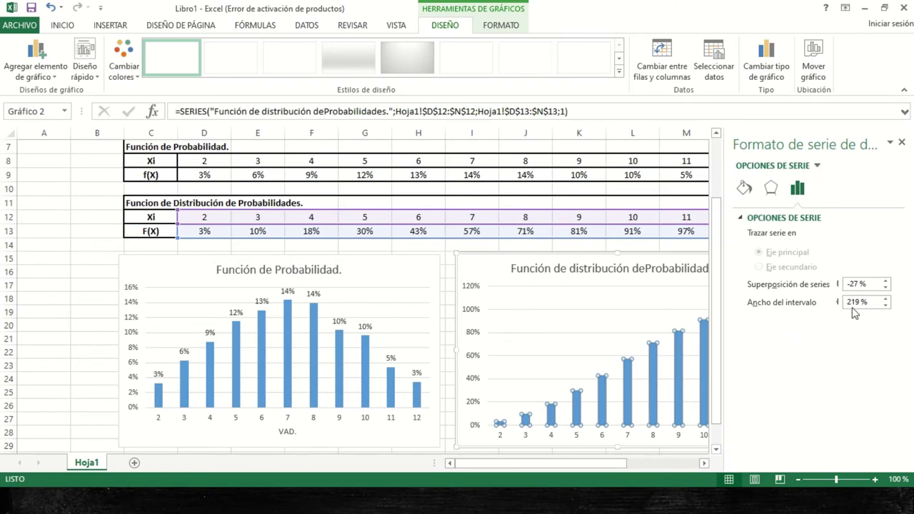
left_click_drag(873, 300, 846, 302)
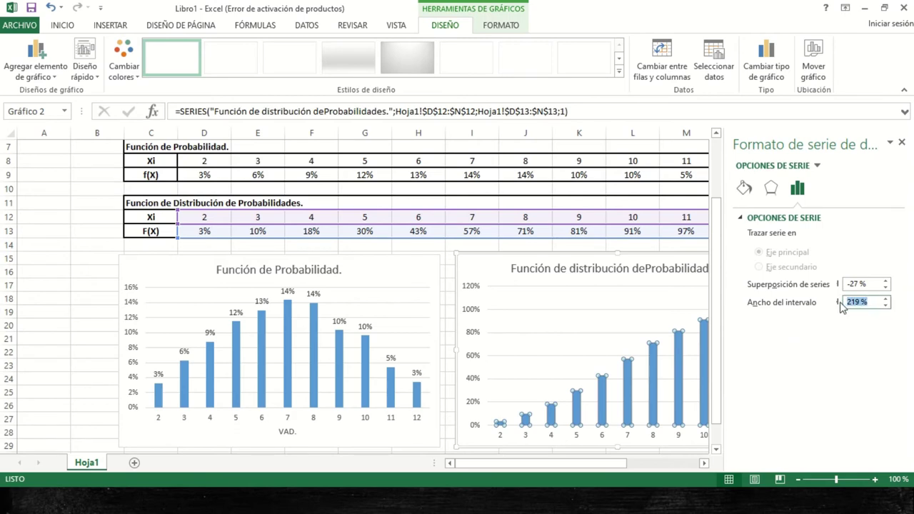
type("0")
key("Return")
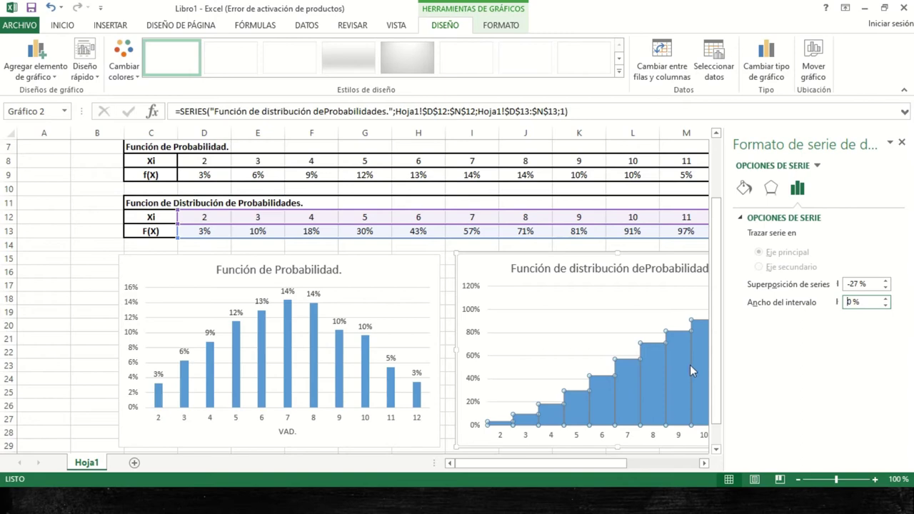
Give the distribution chart's columns a solid black border 2 pt wide and close the series formatting
left_click(745, 191)
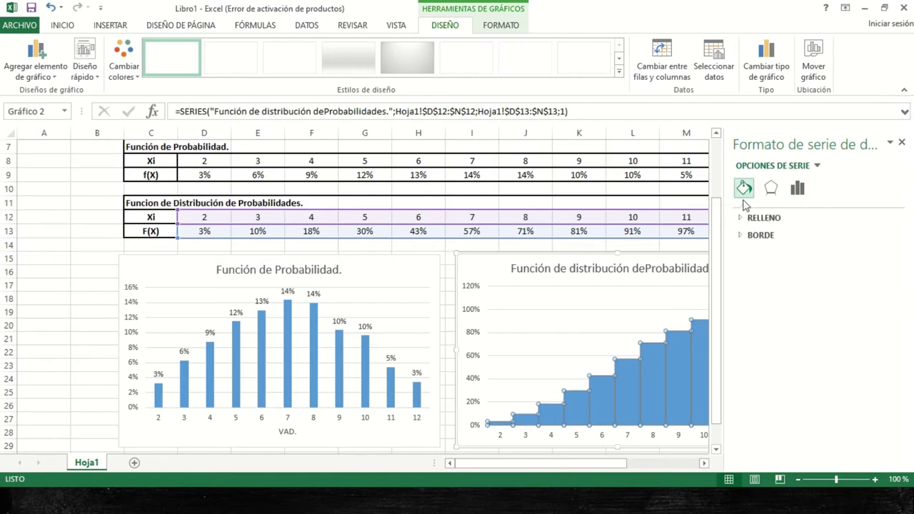
left_click(751, 236)
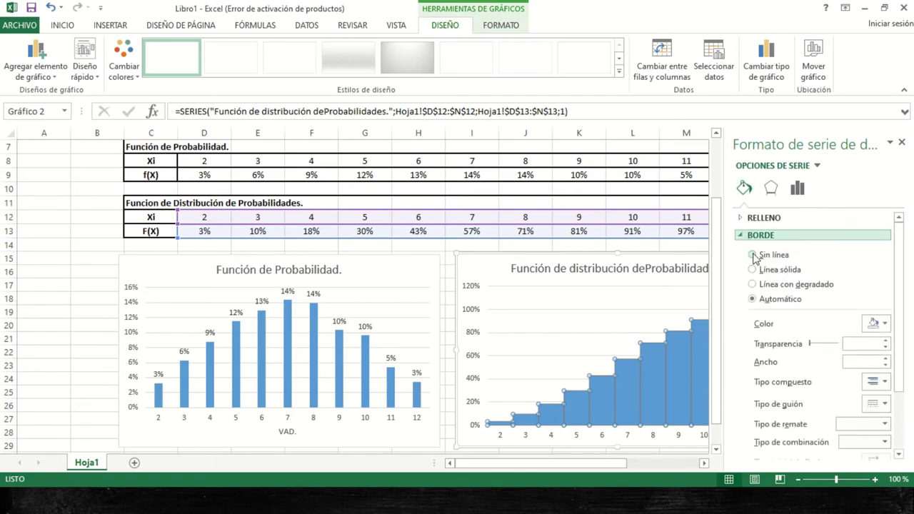
left_click(754, 255)
left_click(753, 271)
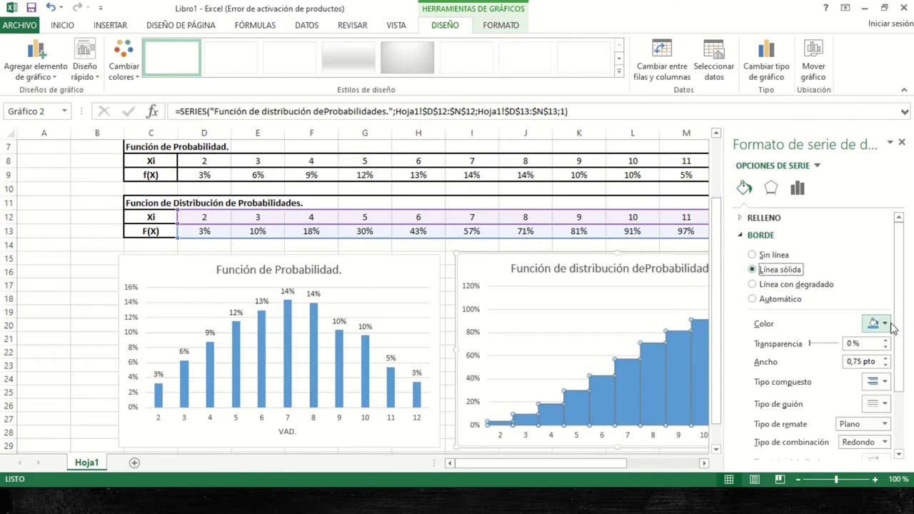
left_click(885, 324)
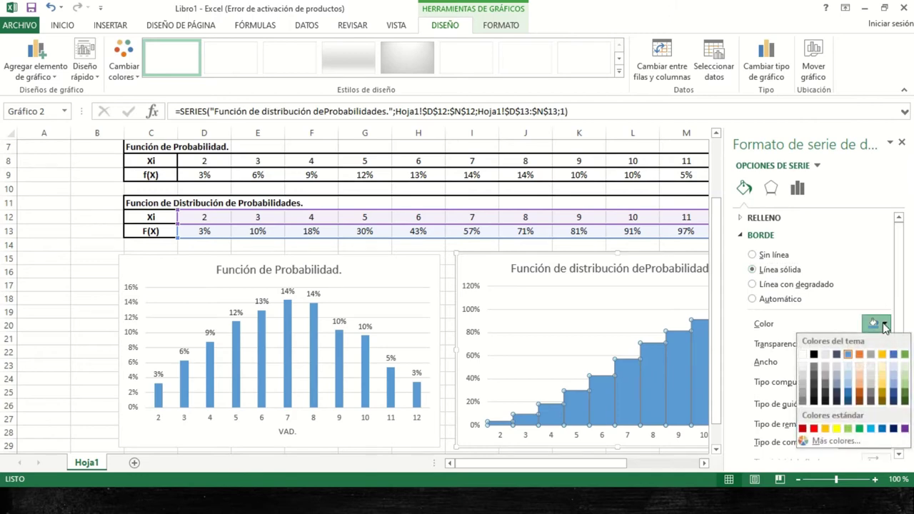
left_click(814, 355)
left_click(886, 360)
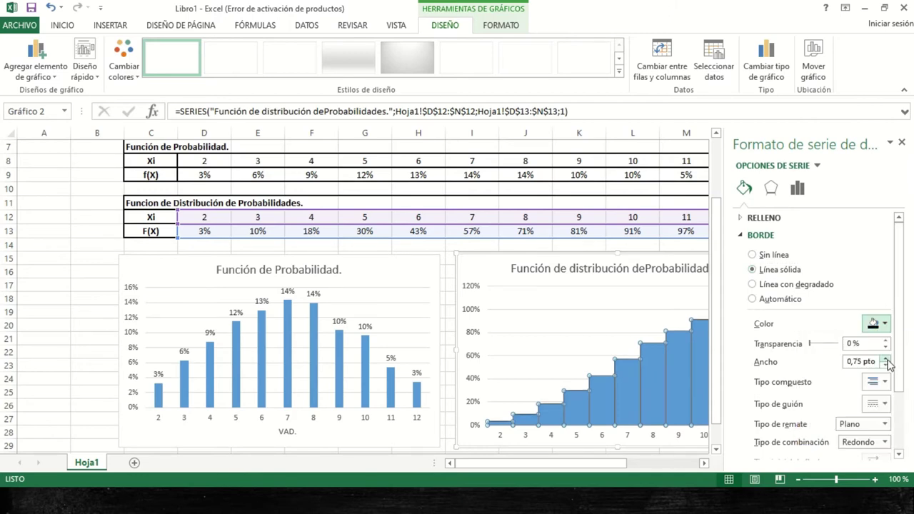
left_click(887, 360)
left_click(886, 359)
left_click(887, 361)
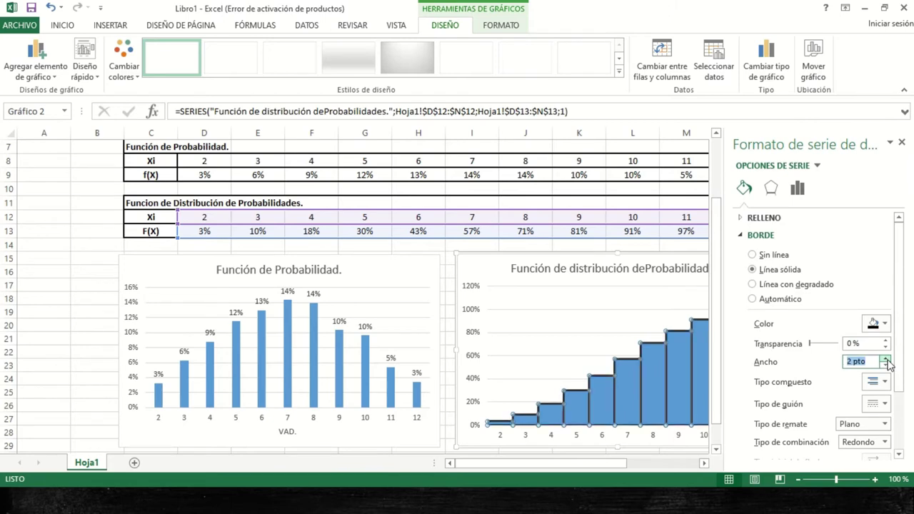
left_click(903, 143)
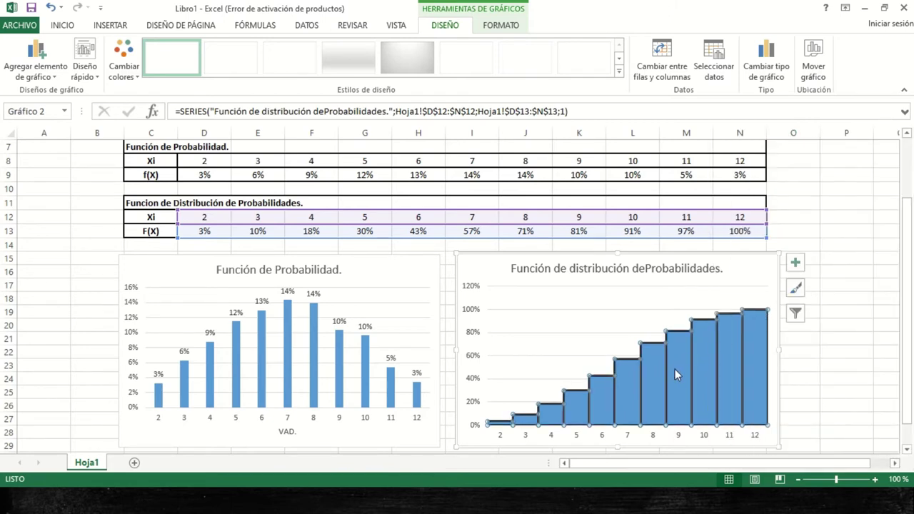
Add data labels and axis titles to the distribution chart, and delete the vertical axis title
left_click(797, 263)
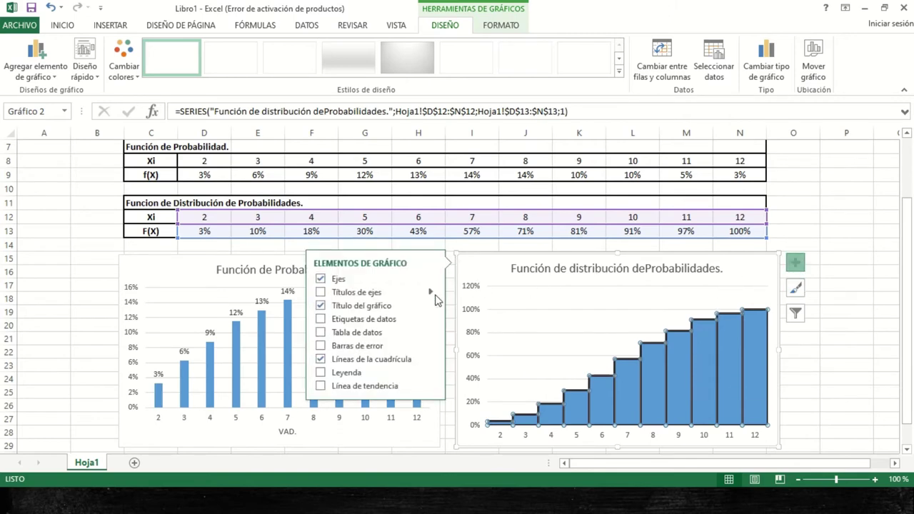
left_click(393, 319)
left_click(320, 293)
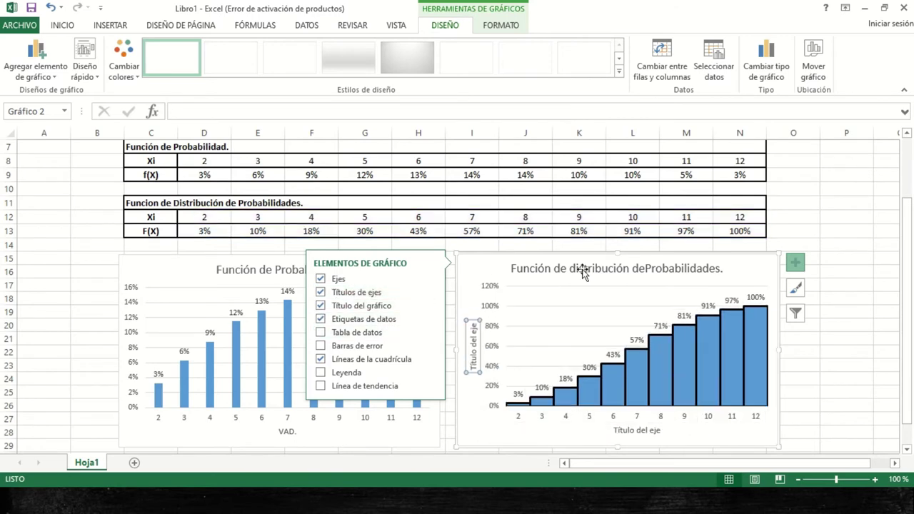
left_click(796, 262)
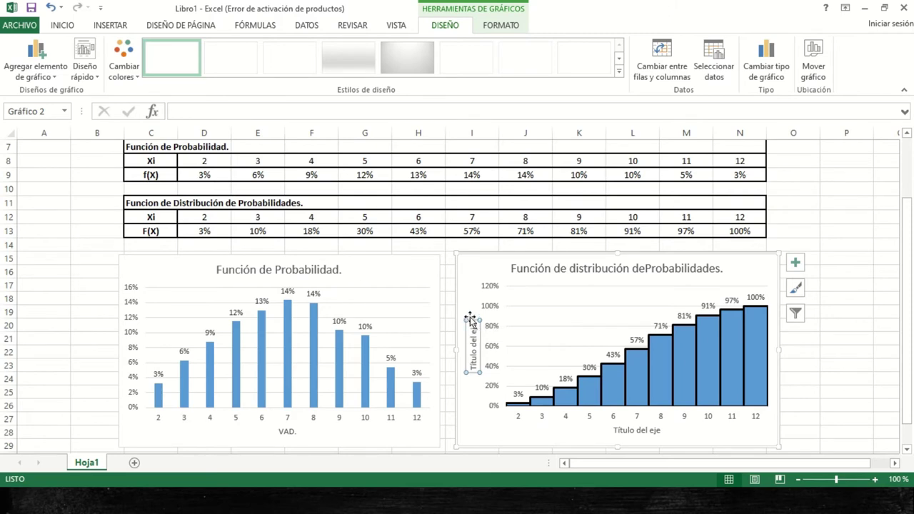
key("Delete")
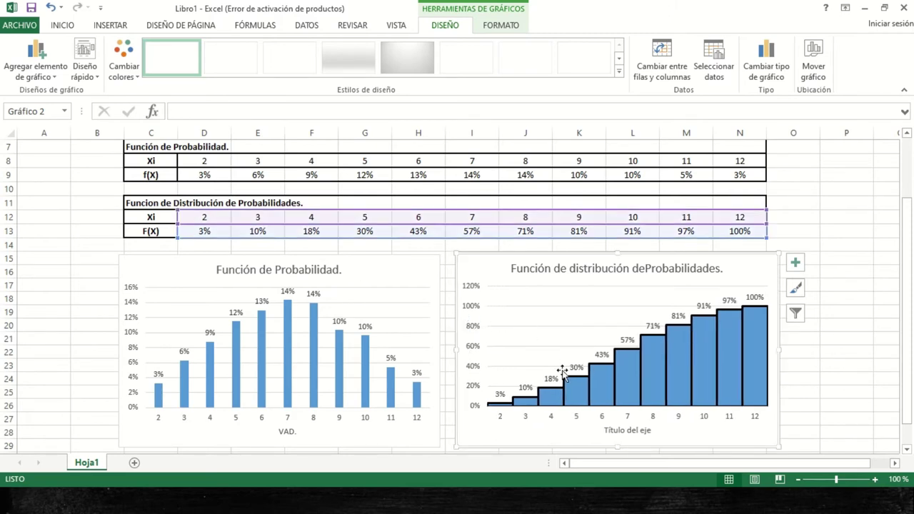
Replace the distribution chart's horizontal axis title with "VAD." and deselect the chart
left_click(613, 430)
double_click(614, 430)
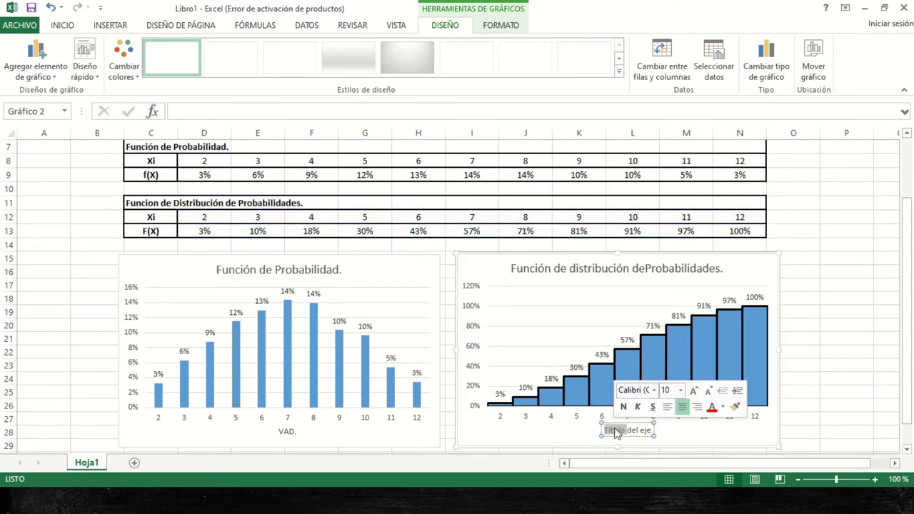
key("Delete")
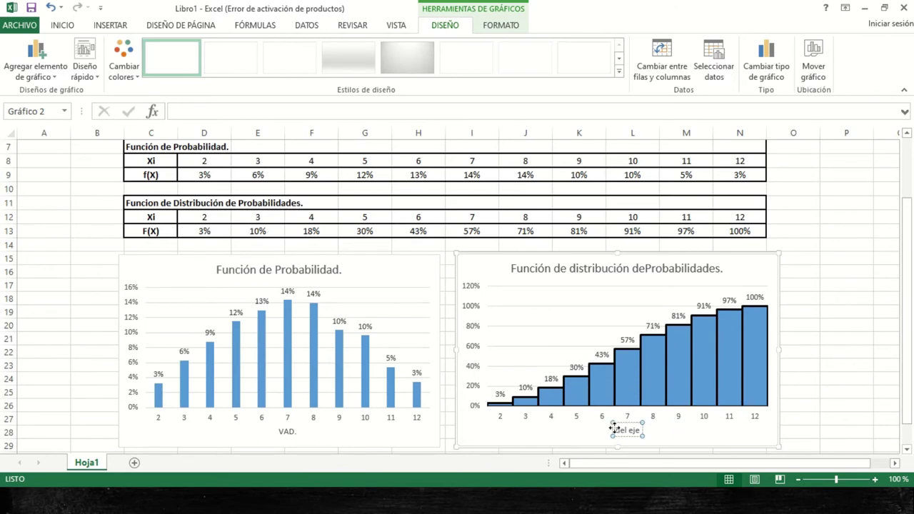
type("VAD.")
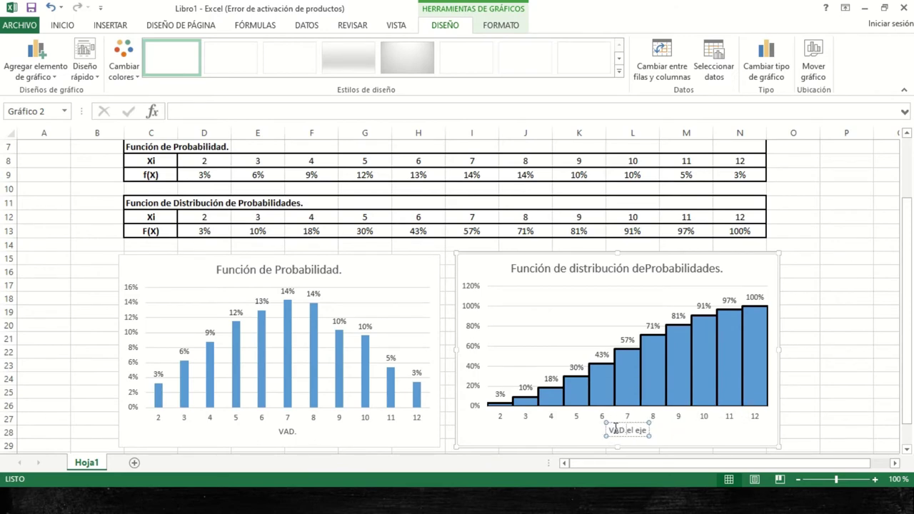
key("Delete")
key("Delete")
key("Delete")
key("Delete")
key("Delete")
key("Delete")
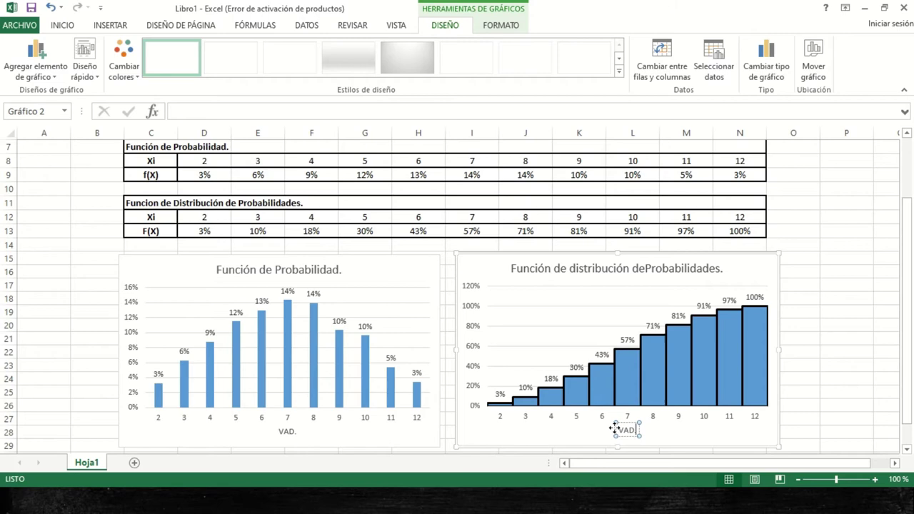
left_click(812, 343)
Compare the worksheet's tables and both charts with the "Análisis Previo (Clases Anteriores)" slide in the presentation
key("alt+Tab")
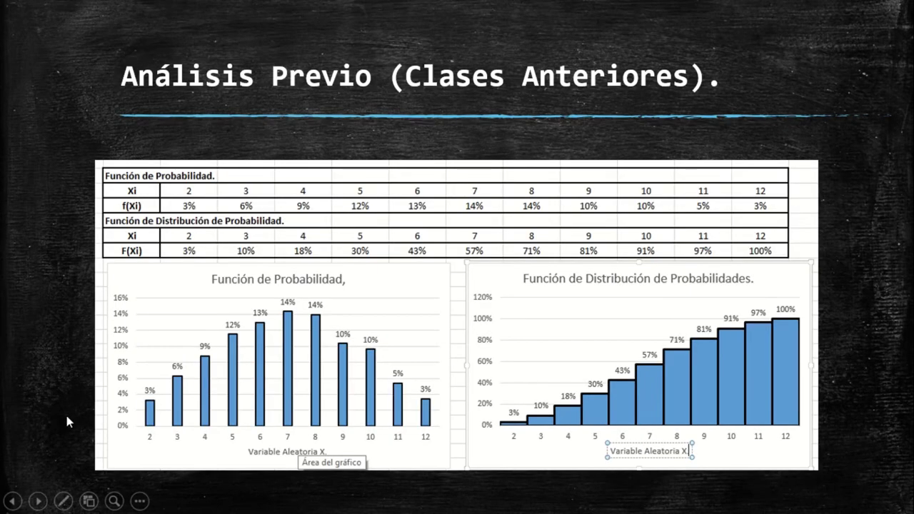
key("alt+Tab")
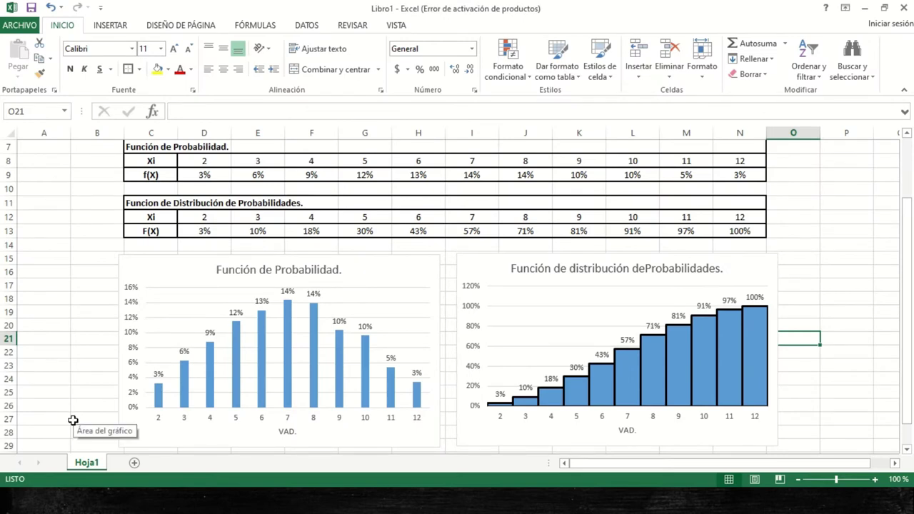
scroll(3, 319, "up", 2)
scroll(3, 319, "down", 1)
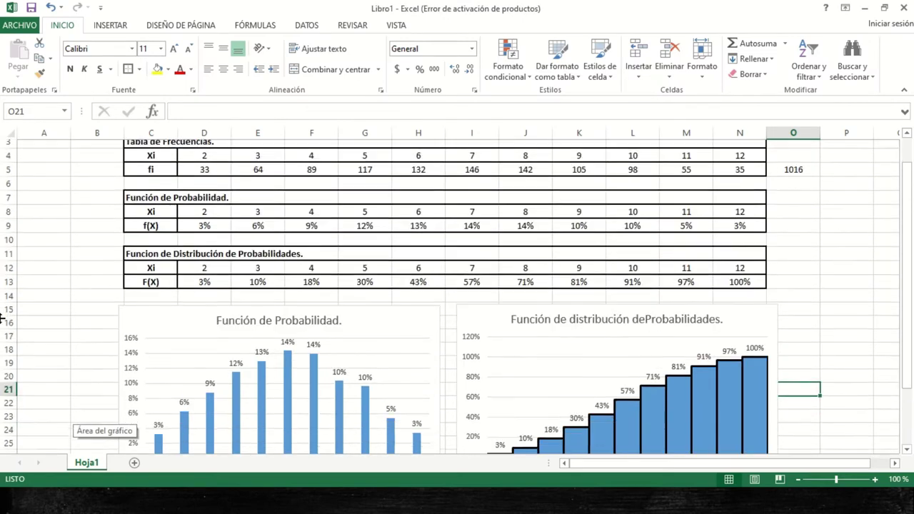
scroll(3, 322, "down", 2)
scroll(4, 336, "up", 2)
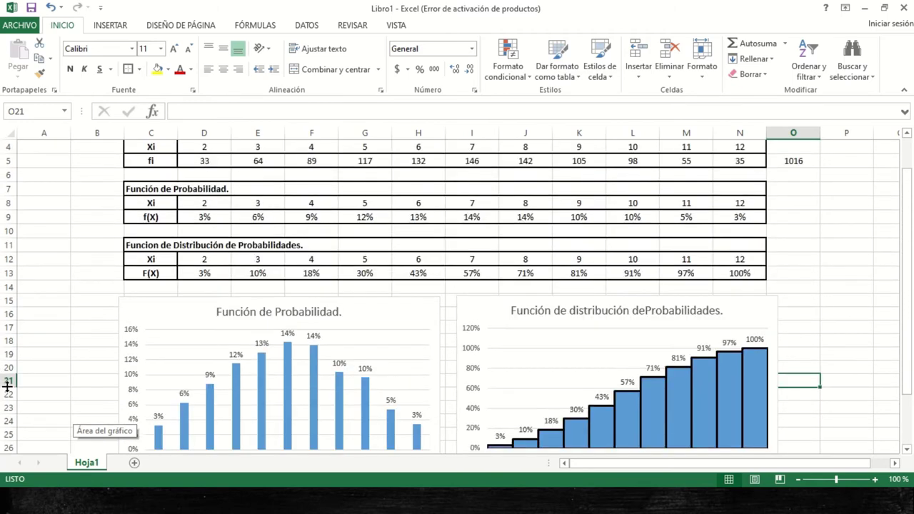
key("alt+Tab")
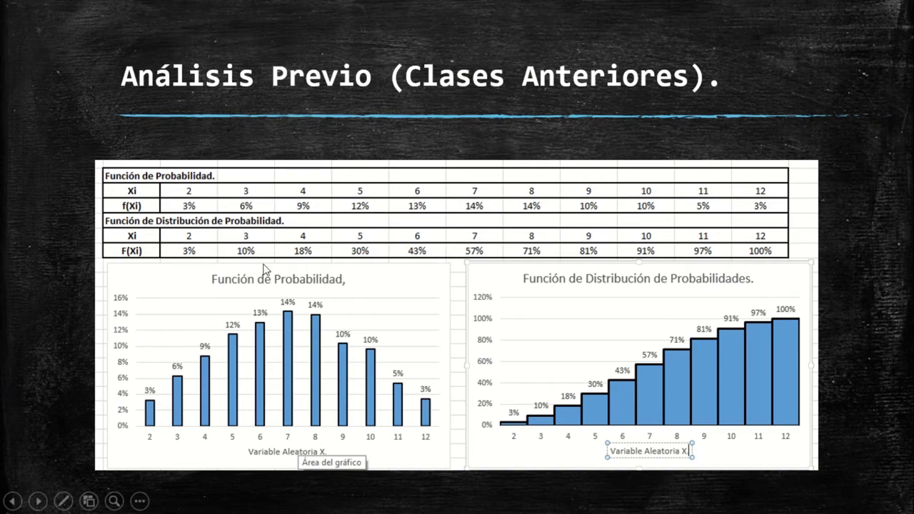
key("alt+Tab")
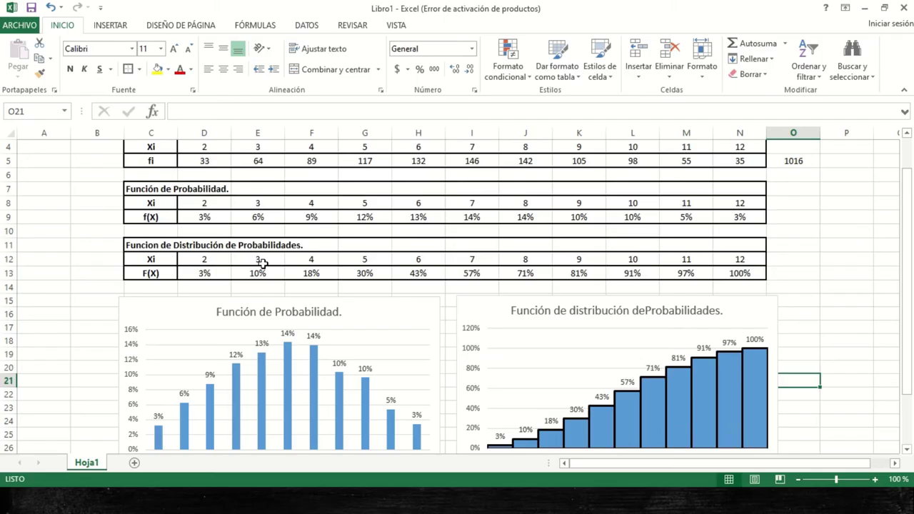
key("alt+Tab")
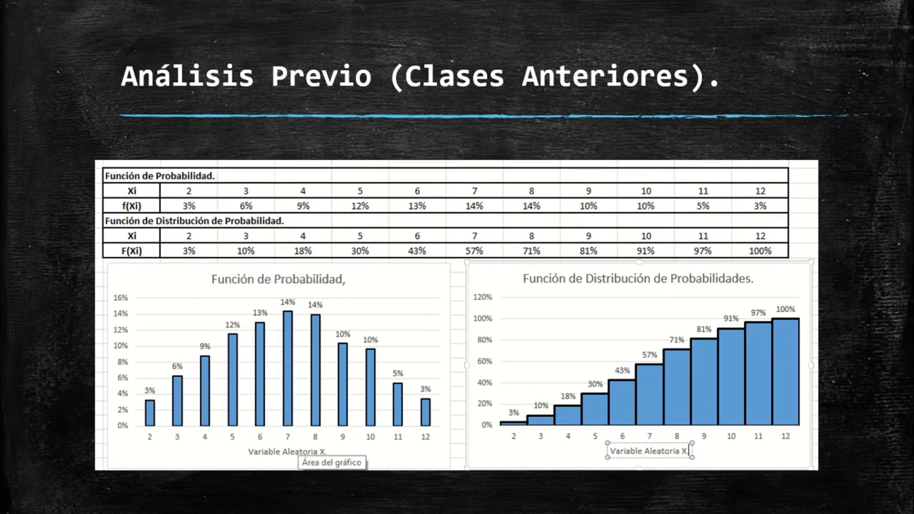